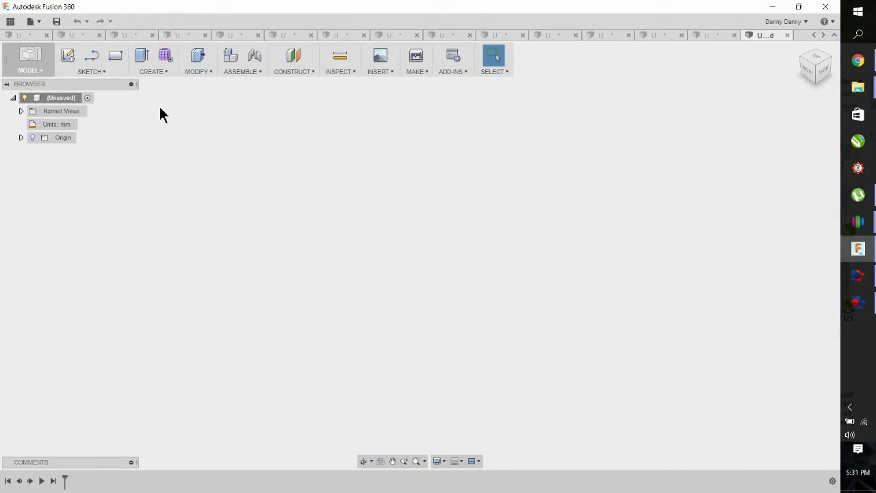
- Start a sculpted T-spline box centred on the origin with a 100 × 100 mm base
left_click(165, 61)
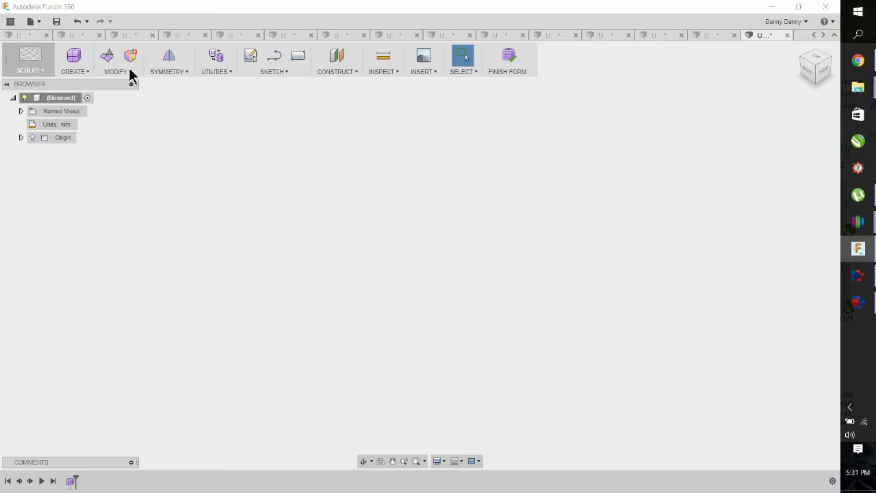
left_click(87, 73)
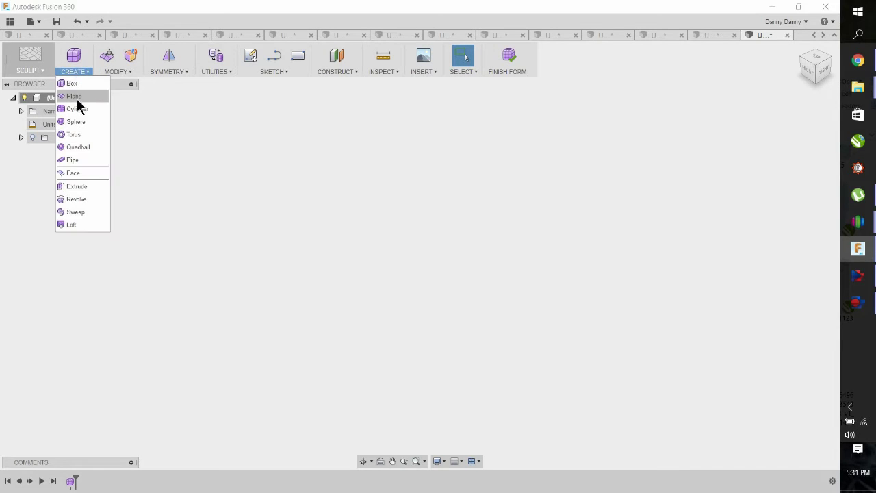
left_click(63, 84)
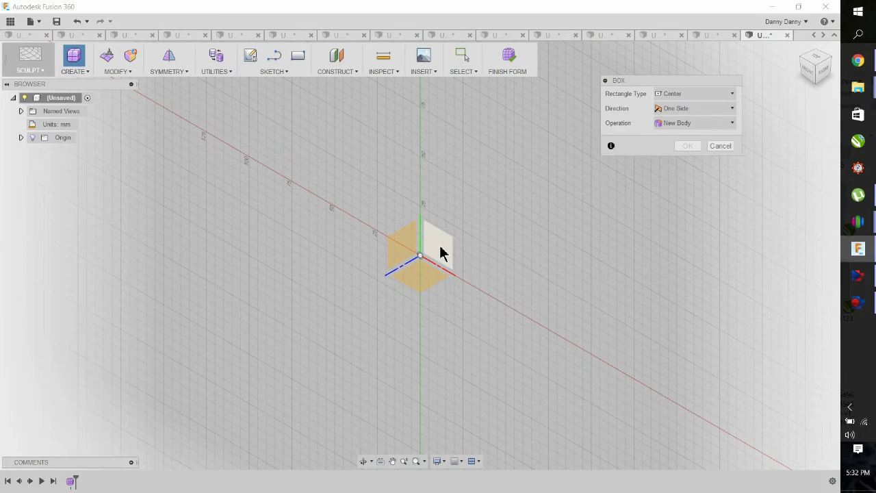
left_click(440, 253)
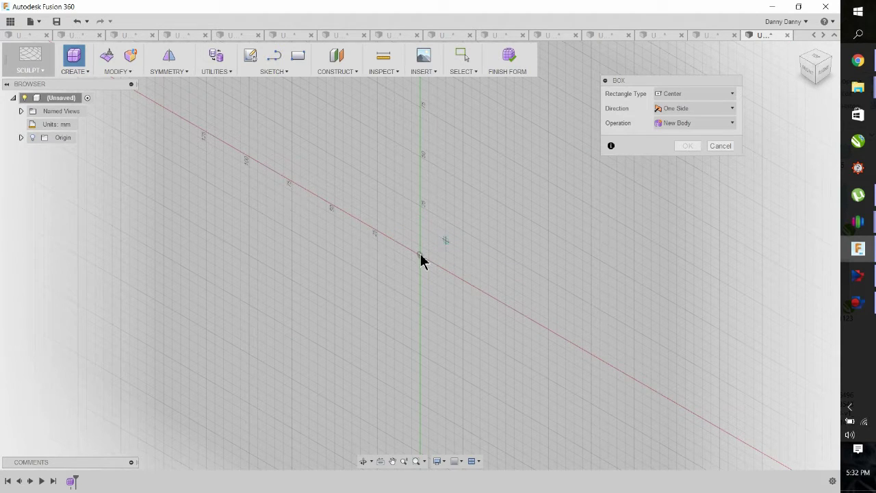
left_click(419, 258)
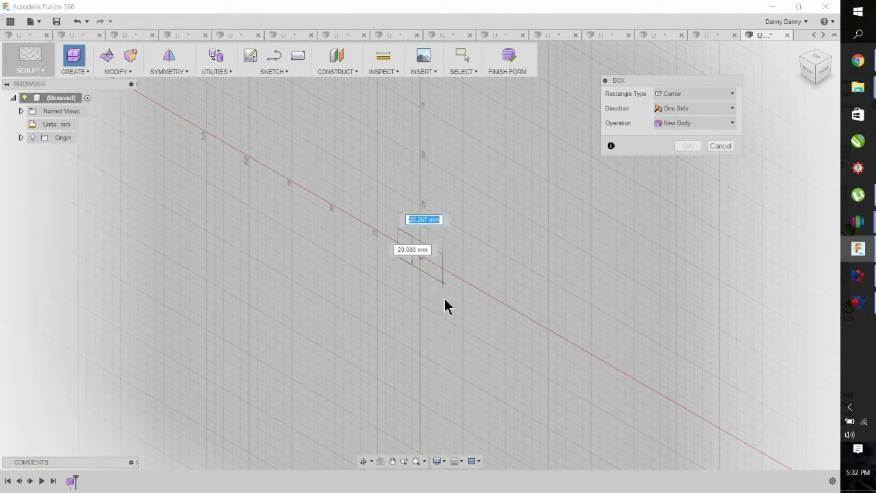
type("60")
key("Tab")
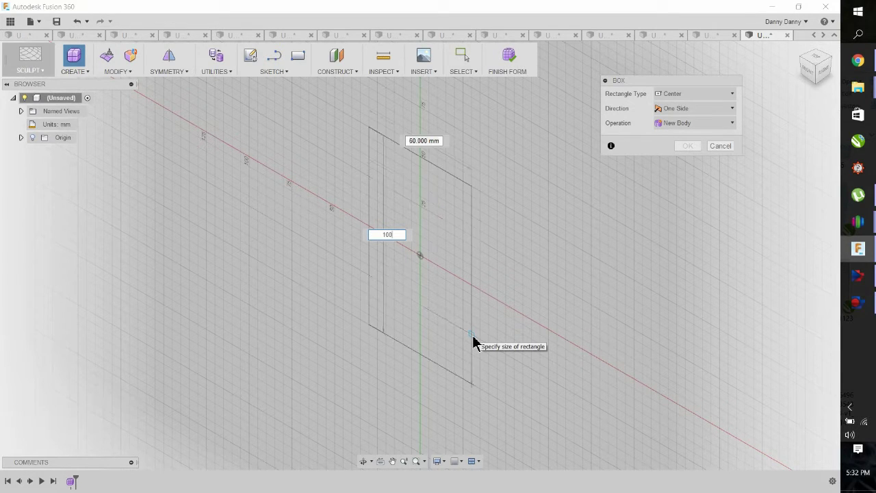
key("Tab")
type("1")
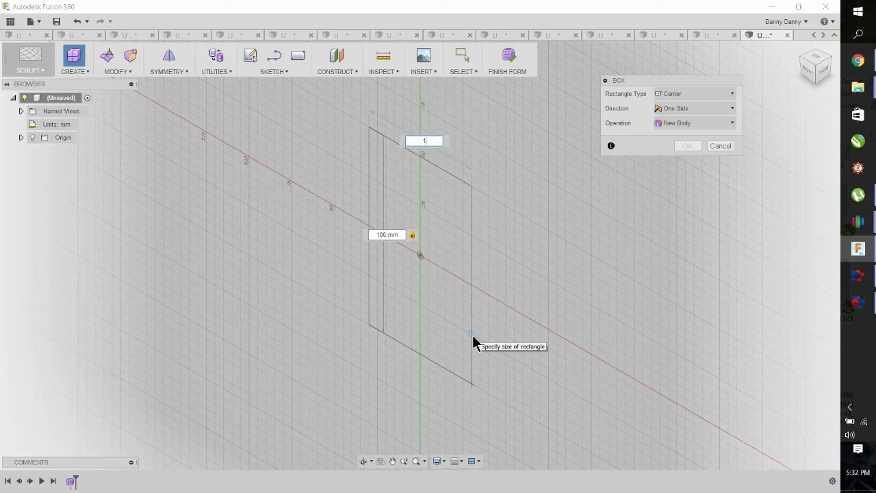
type("00")
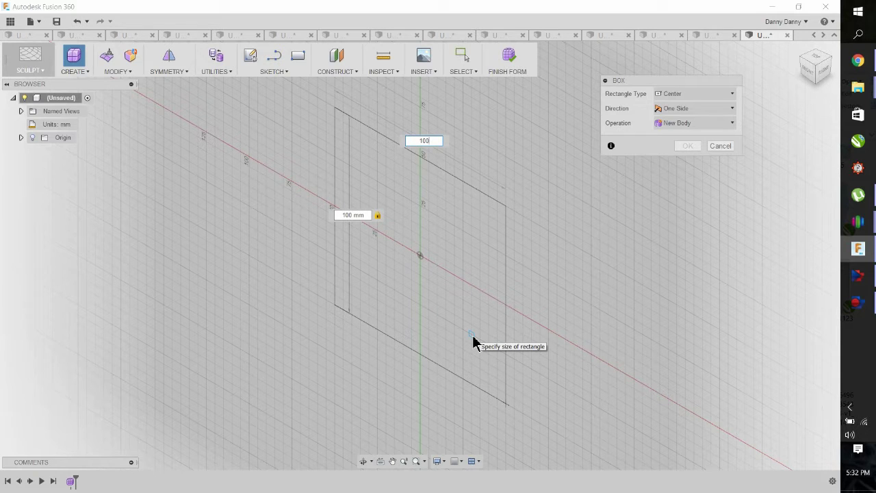
- Place the box base and set its height to 100 mm
left_click(473, 341)
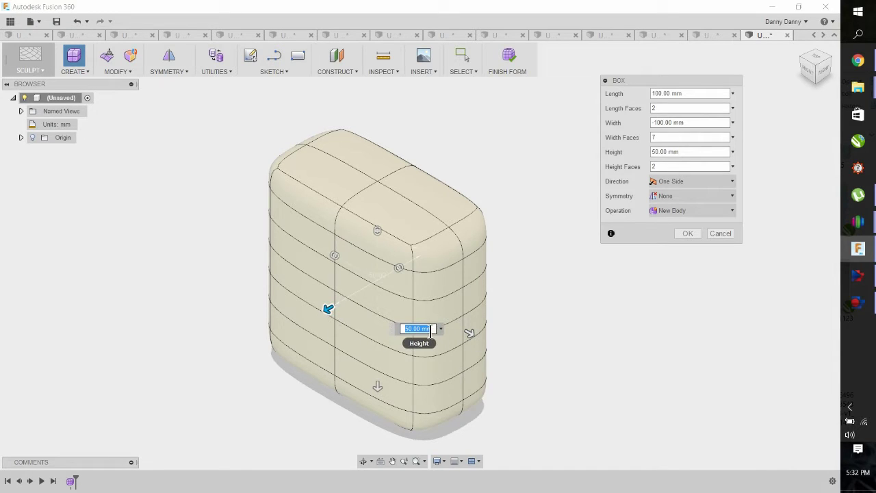
left_click_drag(421, 329, 405, 329)
key("Return")
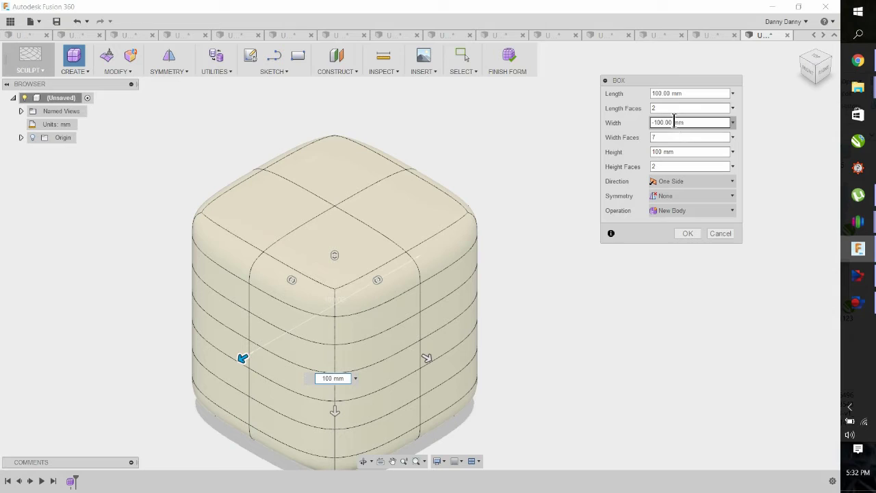
- Set the box width to 175 mm with 9 width faces and create the body
left_click_drag(674, 122, 653, 124)
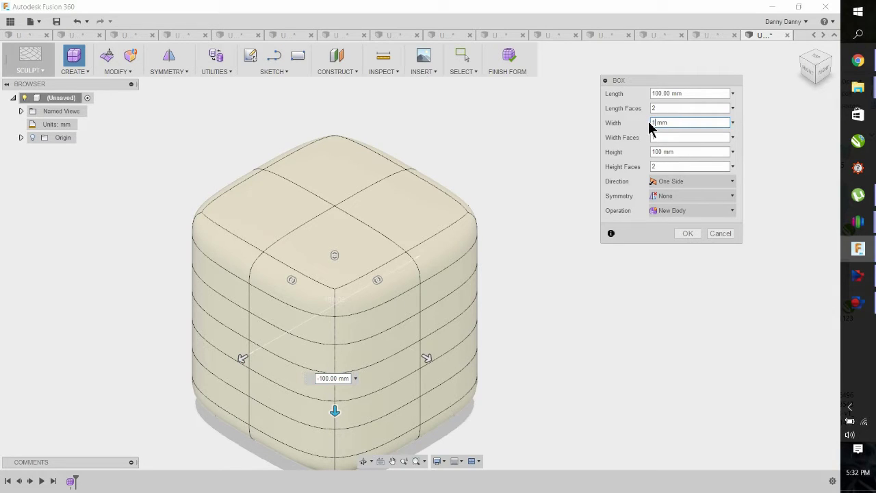
type("1")
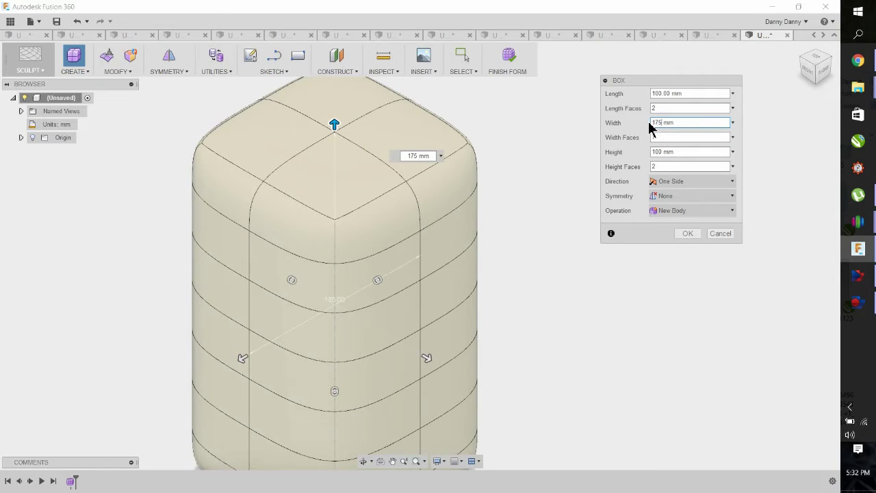
left_click(651, 137)
double_click(651, 138)
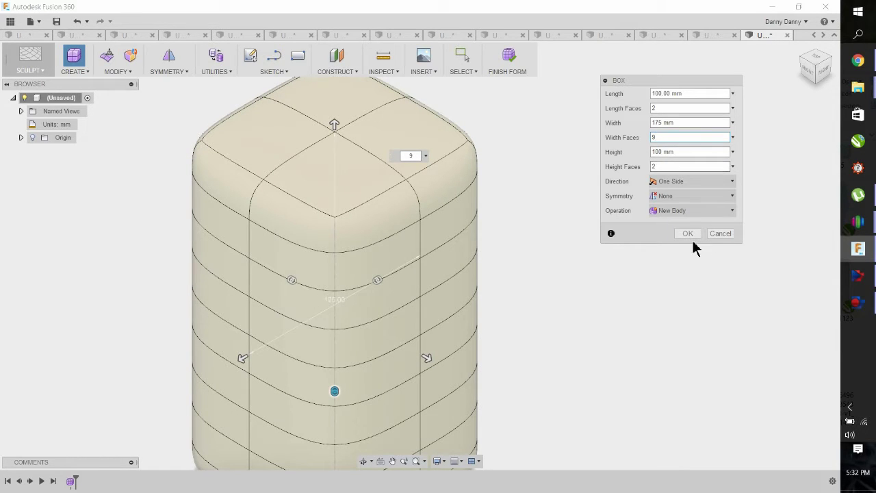
scroll(315, 418, "down", 5)
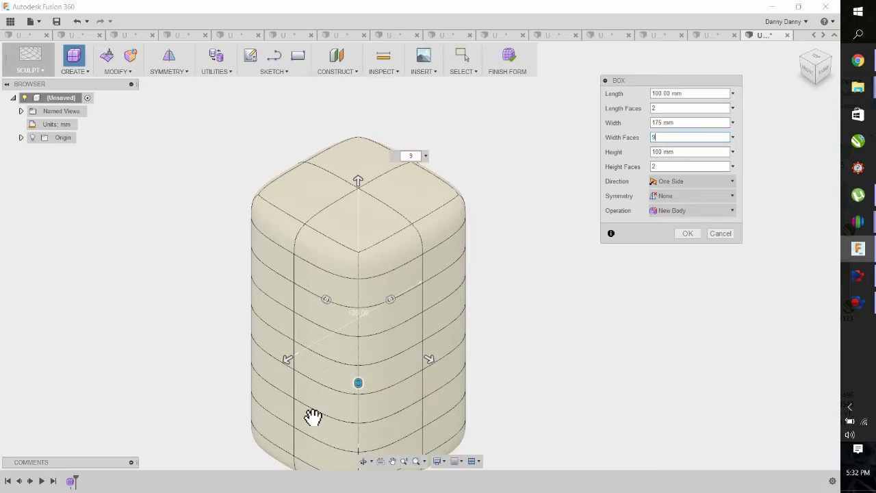
scroll(324, 461, "up", 4)
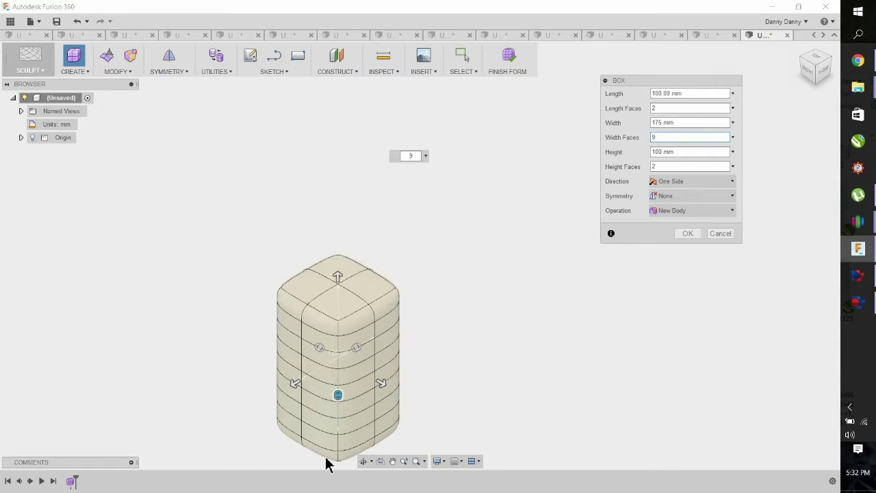
scroll(331, 468, "up", 3)
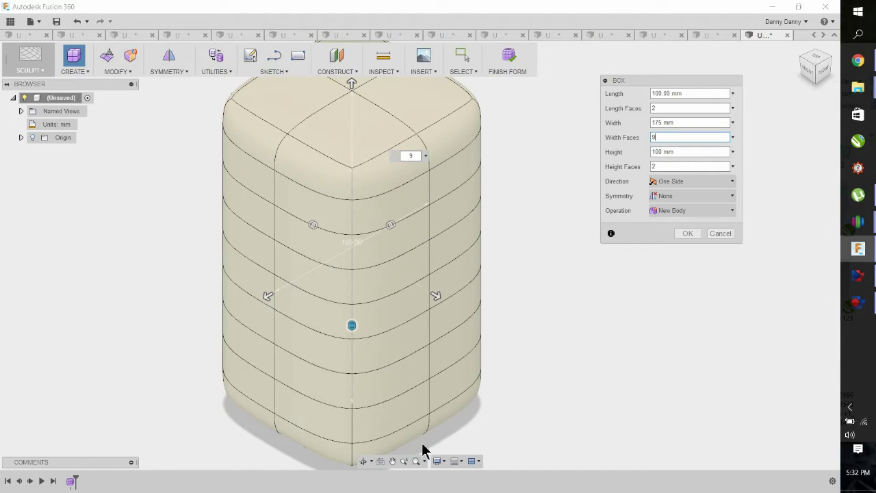
left_click(451, 373)
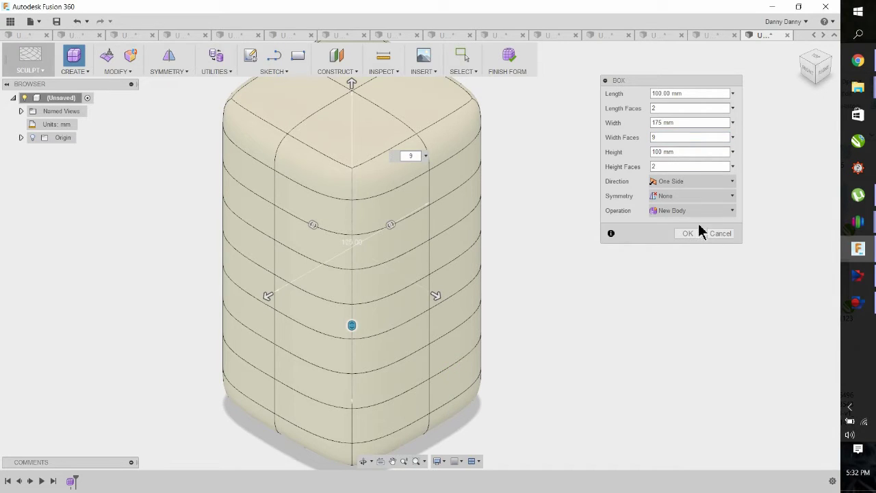
left_click(689, 233)
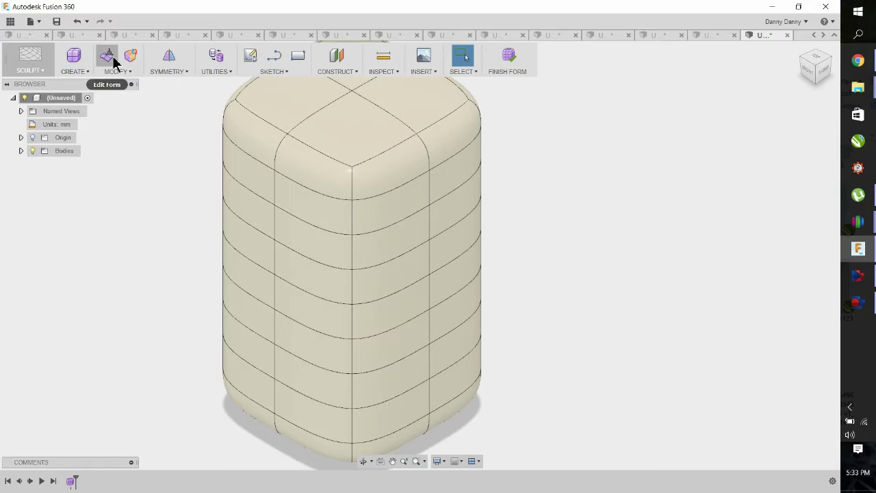
- In Edit Form, twist the bottom edge loop by -45°
left_click(131, 73)
left_click(124, 86)
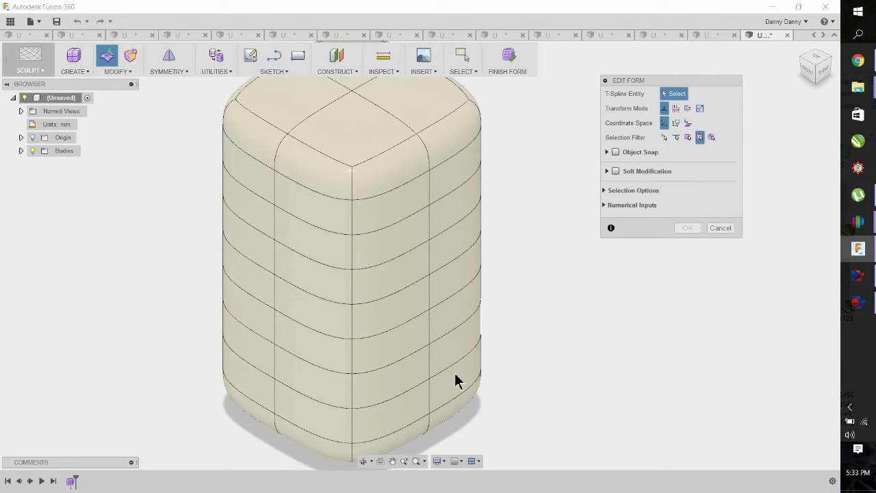
double_click(404, 397)
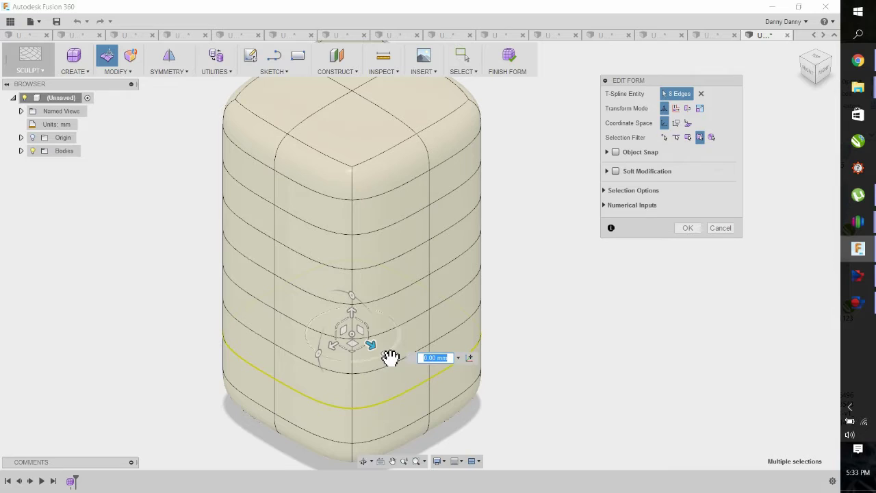
left_click_drag(390, 354, 358, 366)
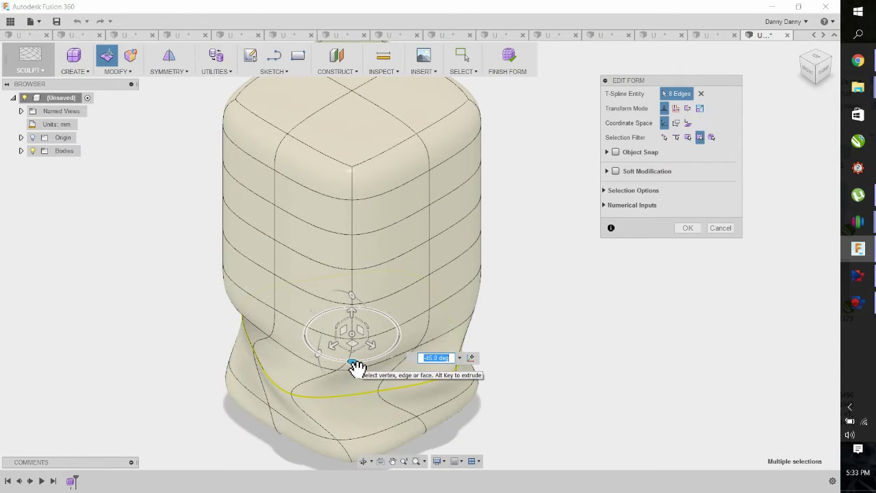
- Twist the middle edge loop the opposite way and the top loop by -45°
left_click(451, 306)
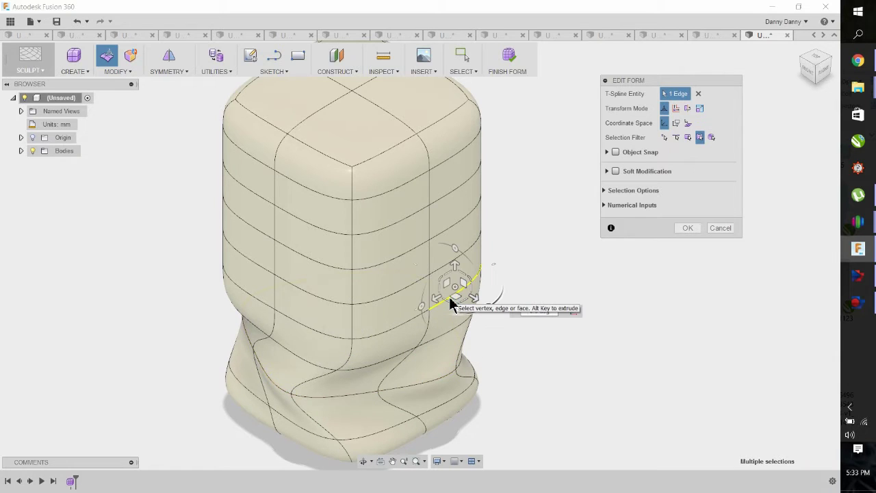
left_click(396, 295)
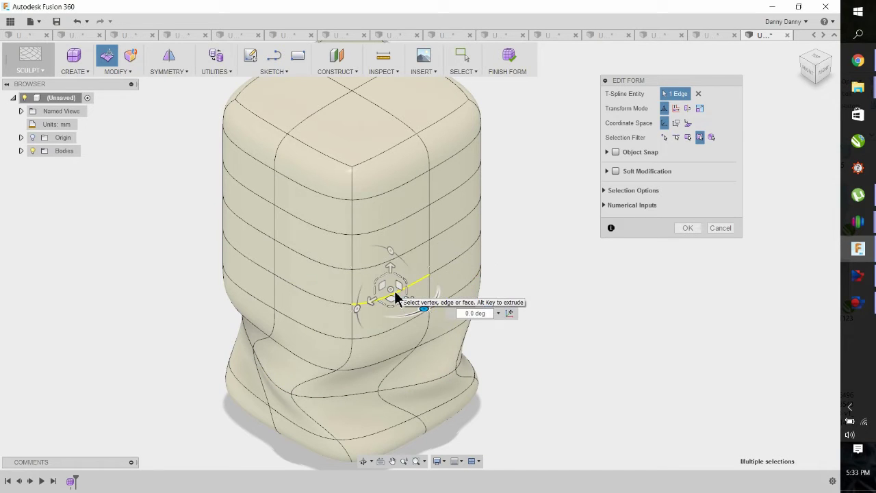
double_click(395, 293)
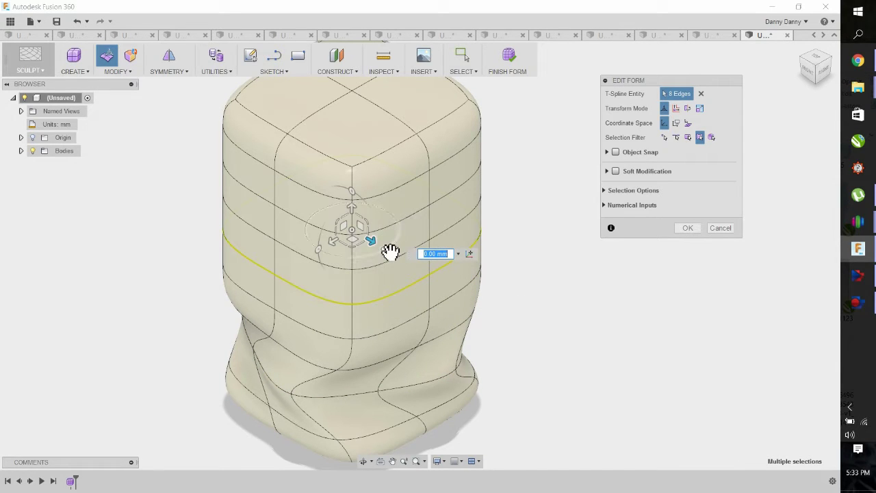
left_click_drag(390, 253, 429, 232)
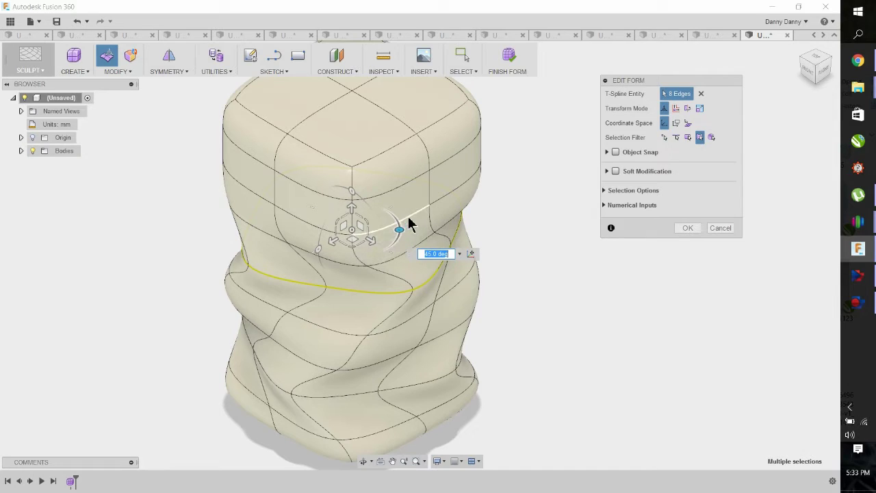
double_click(390, 195)
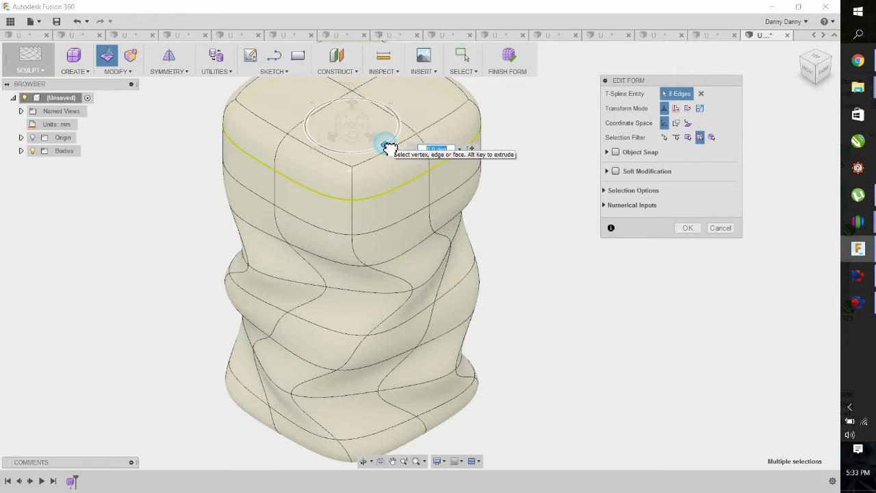
left_click_drag(385, 143, 358, 148)
left_click(556, 220)
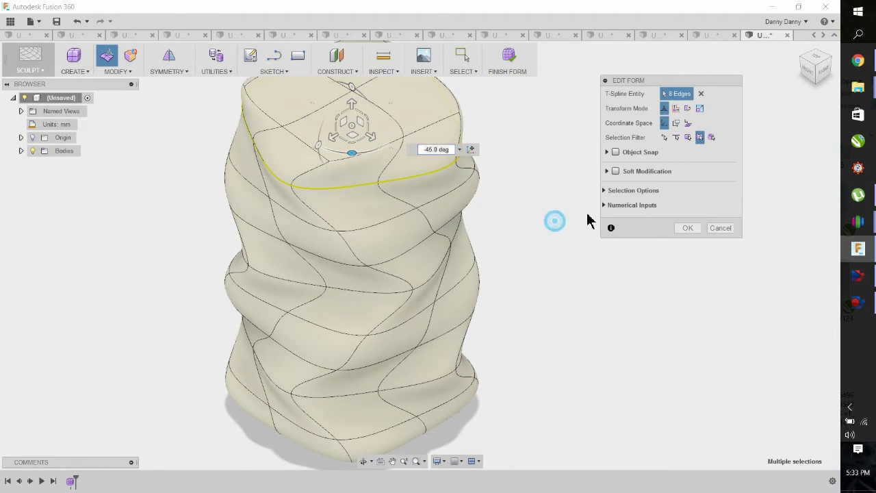
- Widen the lower edge ring of the twisted form slightly
left_click(804, 60)
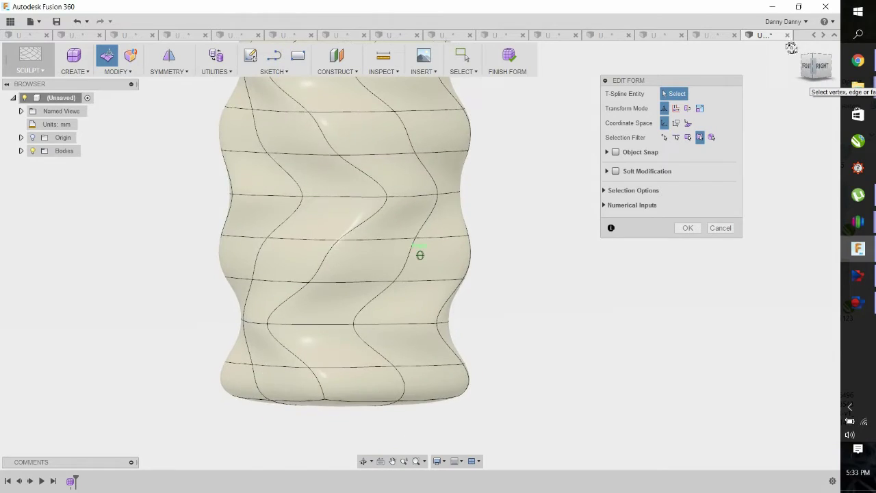
middle_click_drag(792, 48, 775, 57, "shift")
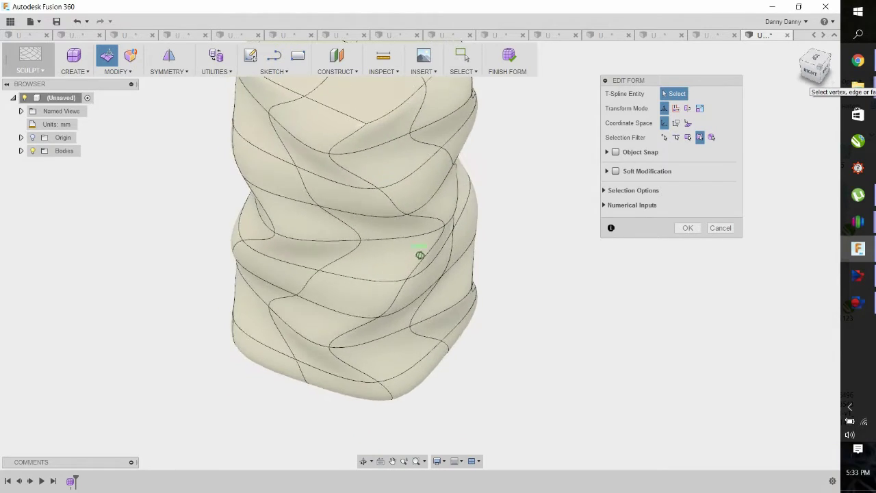
middle_click_drag(420, 255, 419, 254, "shift")
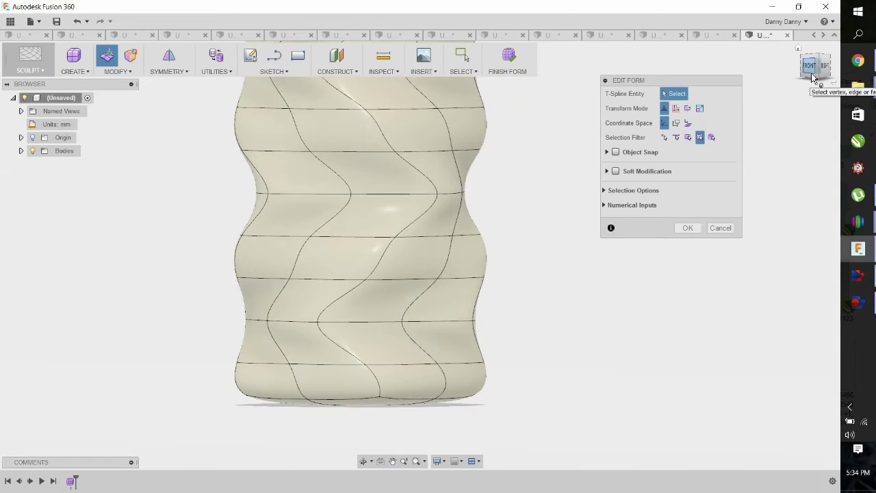
double_click(445, 329)
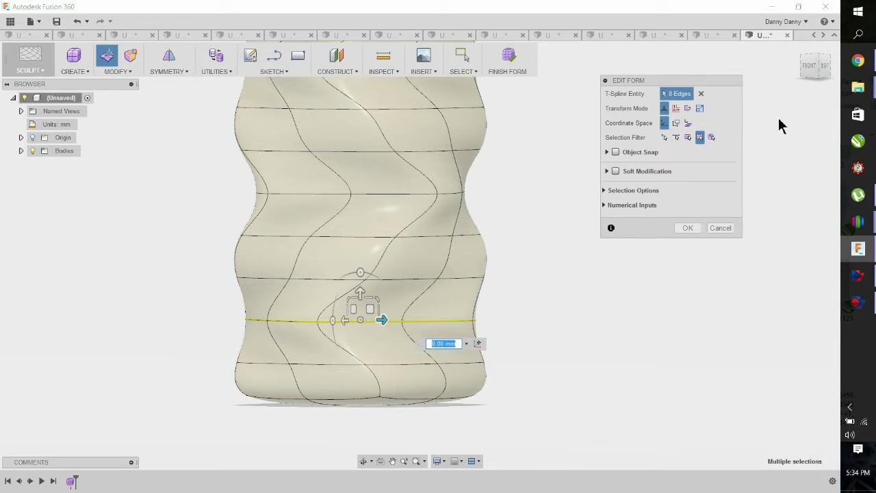
left_click_drag(811, 79, 798, 84)
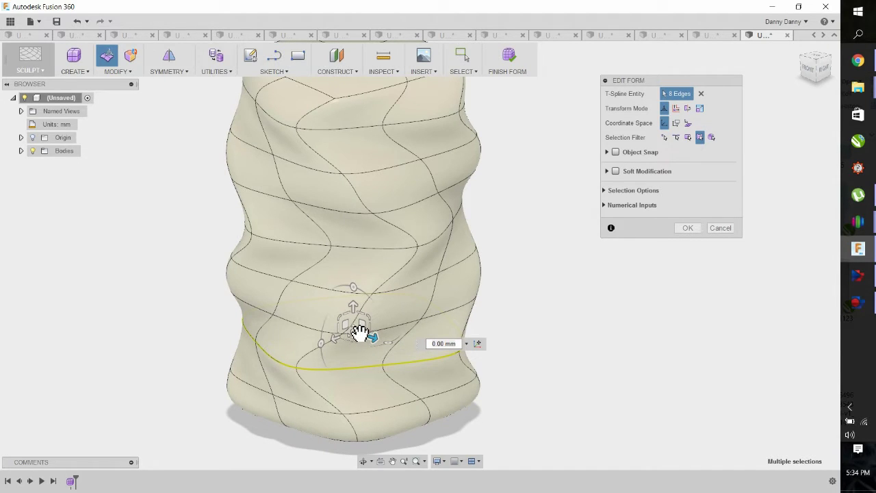
left_click(358, 335)
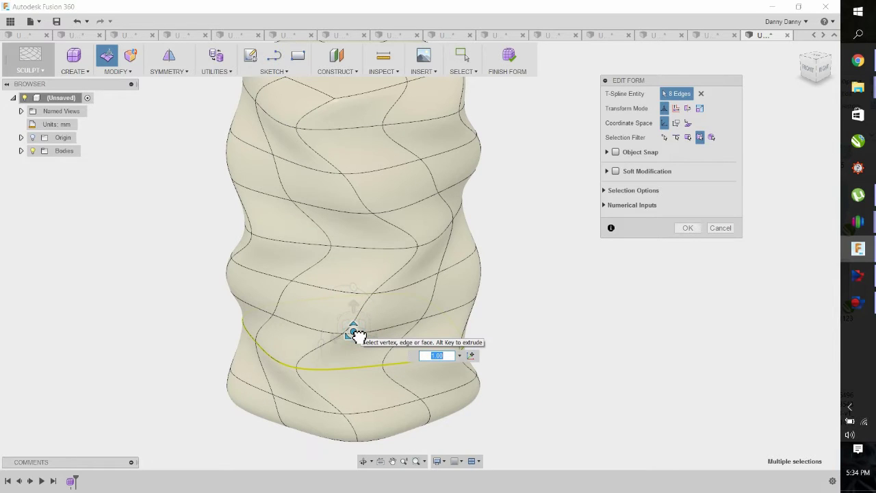
mouse_move(356, 334)
left_mouse_down()
mouse_move(375, 343)
mouse_move(358, 322)
left_mouse_up()
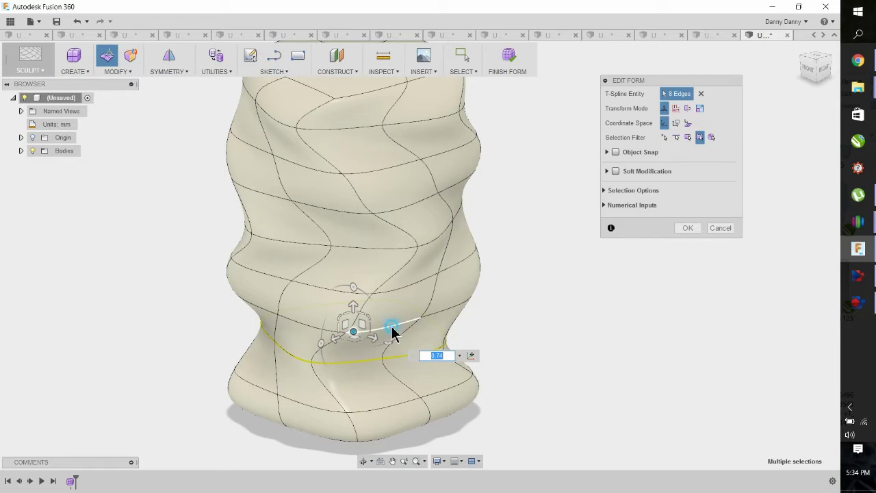
- Shrink the two rings above it to pinch a narrow waist
double_click(392, 331)
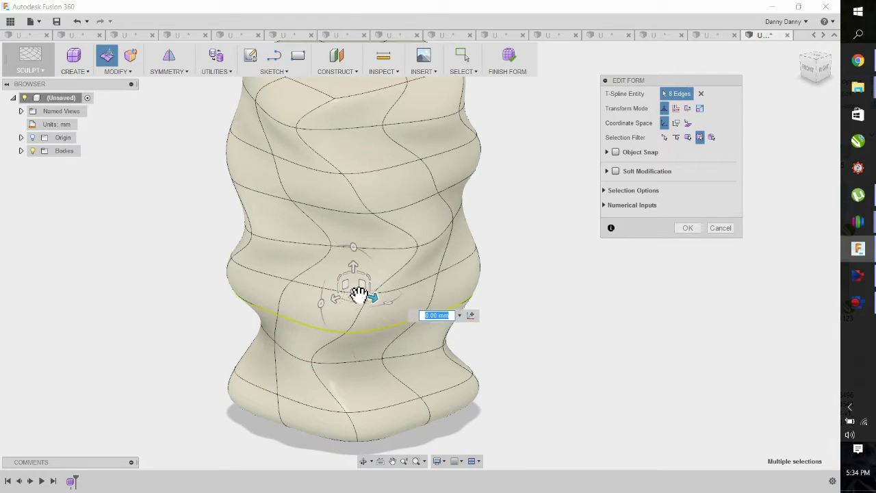
left_click_drag(358, 294, 353, 291)
left_click(395, 293)
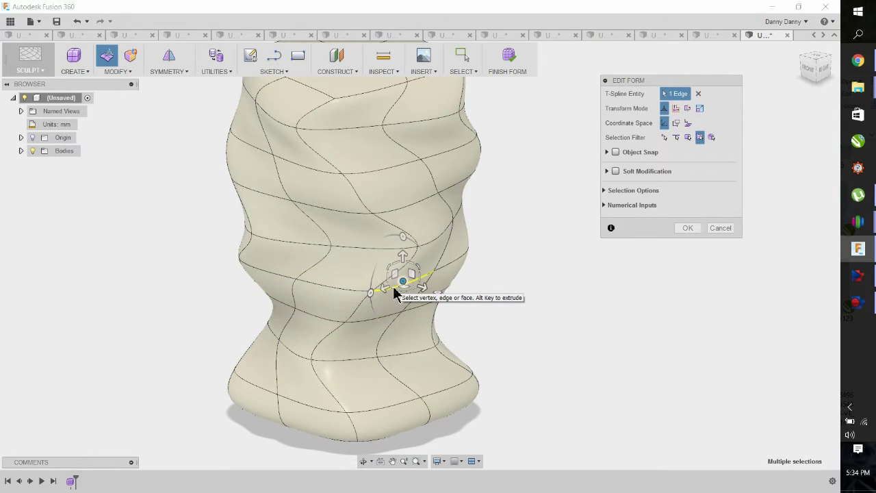
double_click(395, 293)
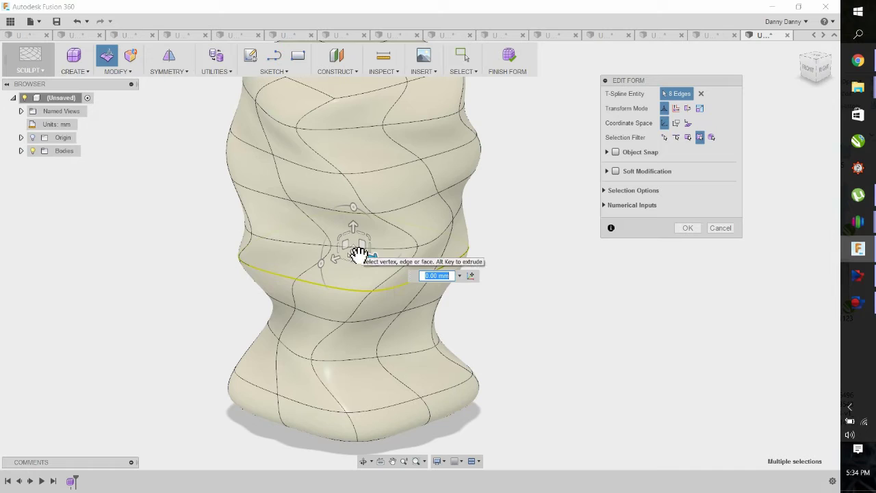
left_click_drag(359, 254, 372, 262)
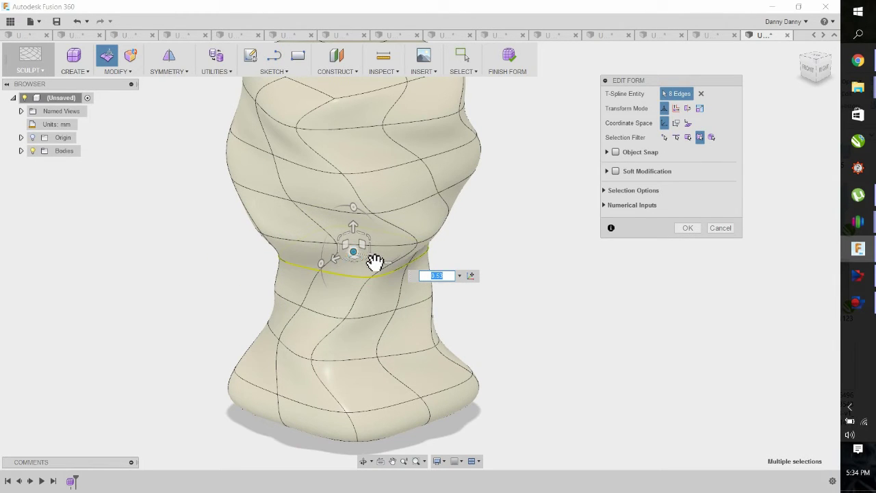
- Flare the top ring out about 1.6× into a goblet rim and clear the selection
double_click(349, 131)
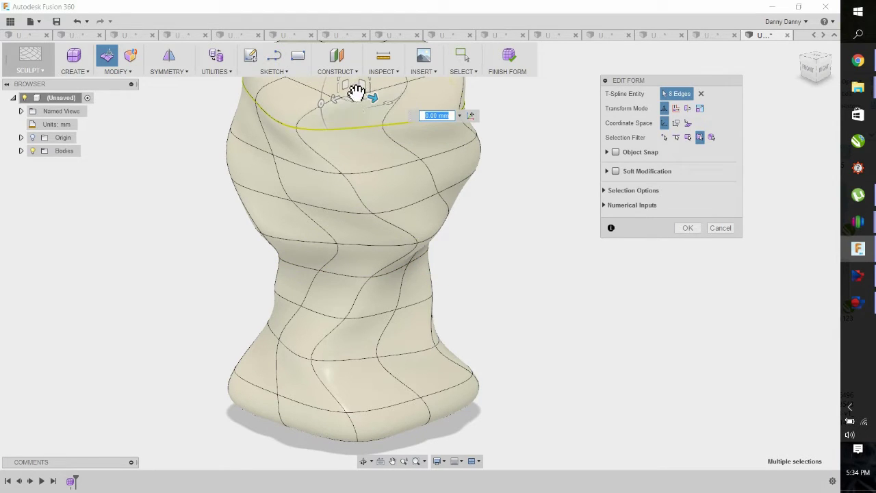
scroll(375, 94, "down", 1)
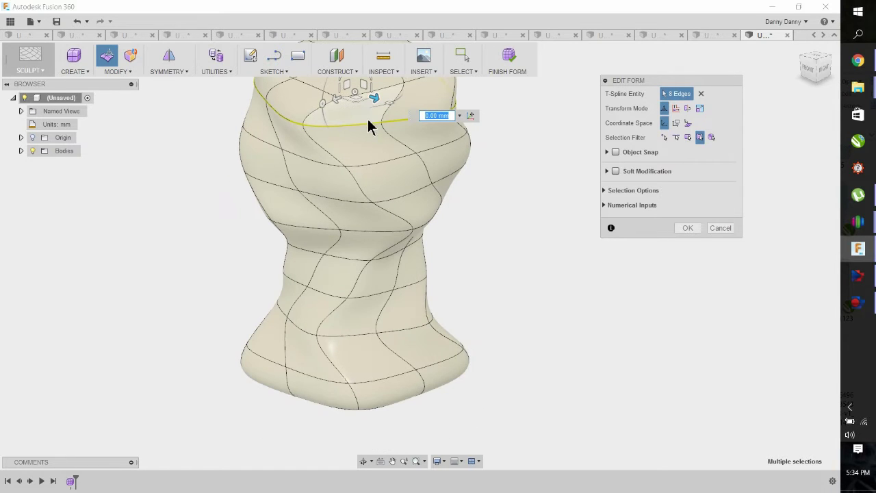
scroll(370, 169, "up", 1)
scroll(363, 147, "down", 2)
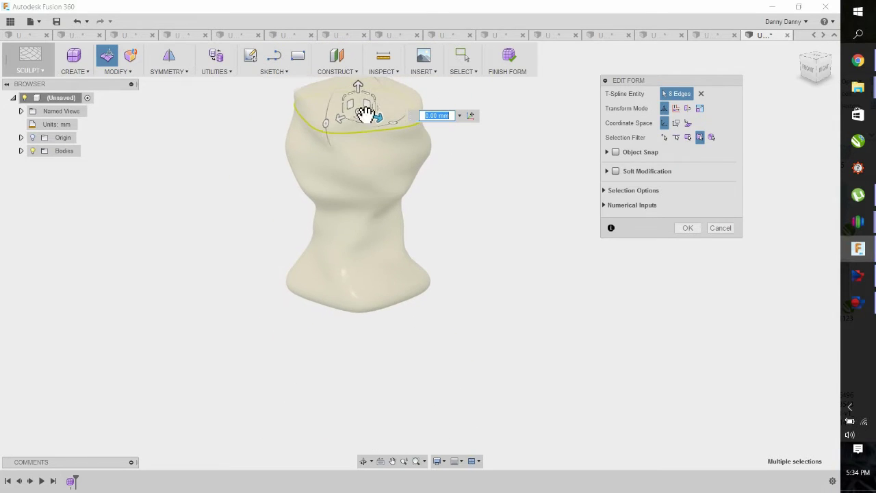
scroll(360, 95, "up", 1)
scroll(359, 105, "up", 1)
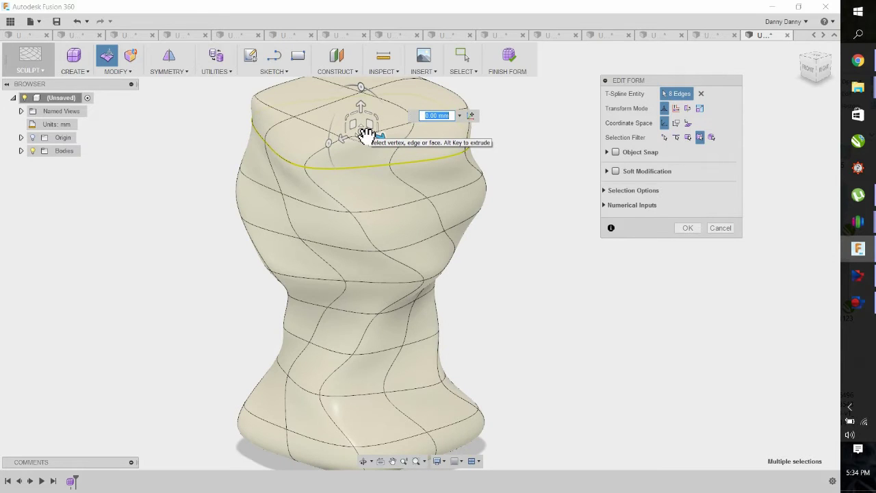
left_click_drag(366, 133, 383, 137)
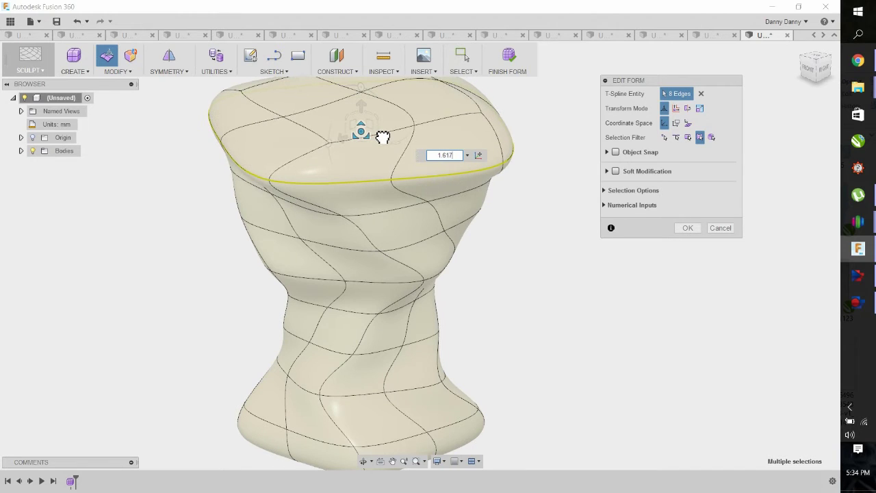
left_click(764, 100)
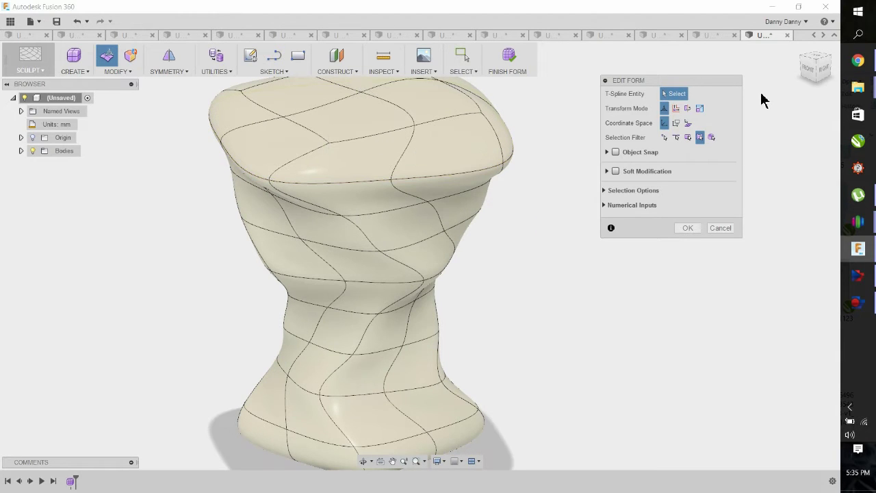
left_click(816, 76)
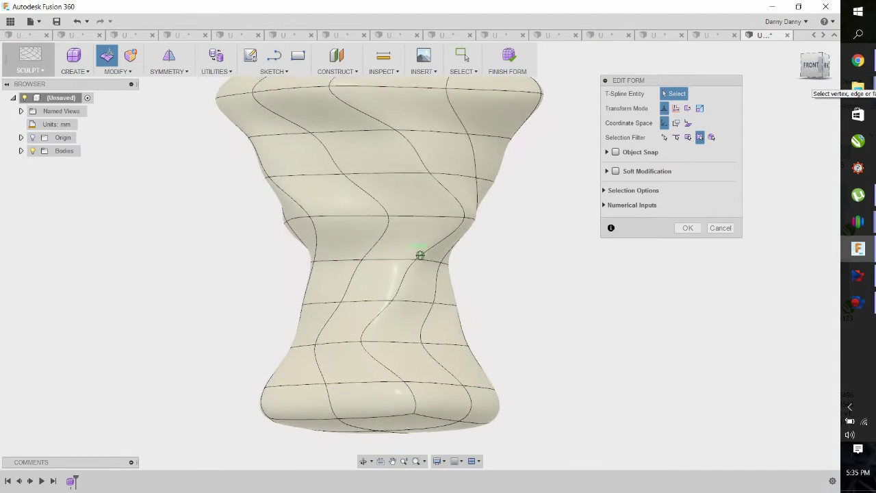
middle_click_drag(420, 255, 419, 254, "shift")
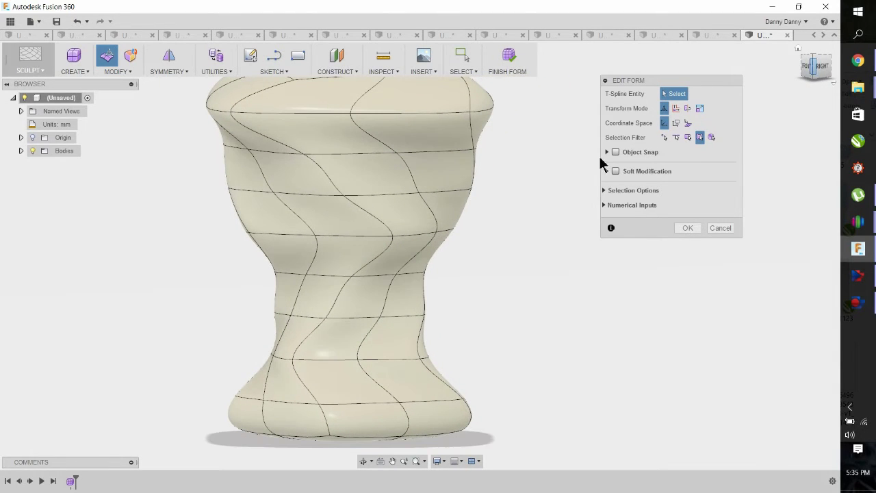
- Scale the upper edge ring and the middle ring outward, then clear the selection
left_click(442, 154)
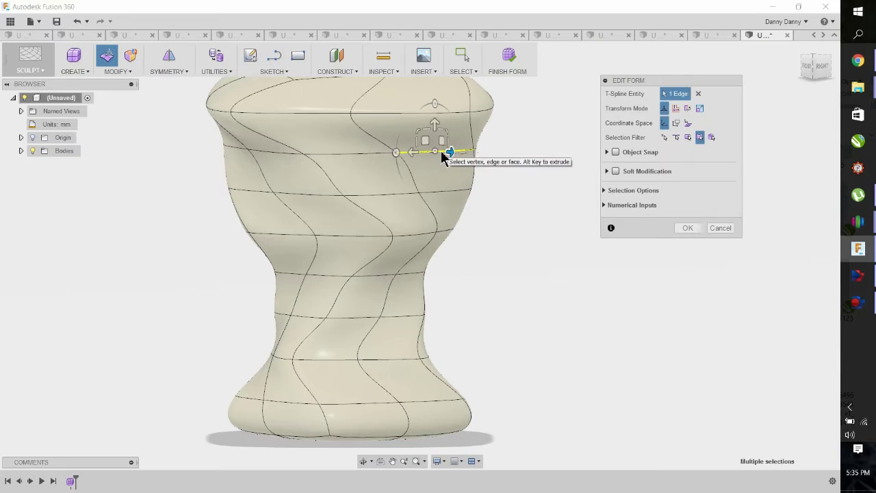
double_click(437, 156)
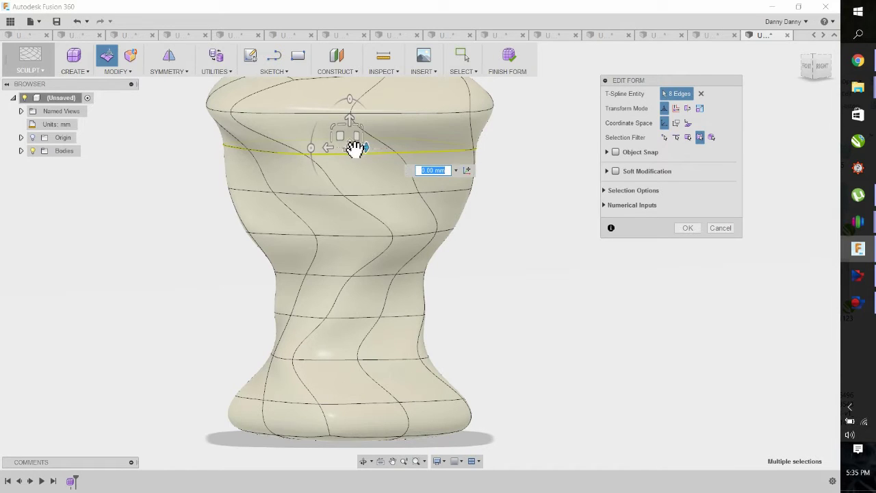
left_click_drag(358, 148, 361, 151)
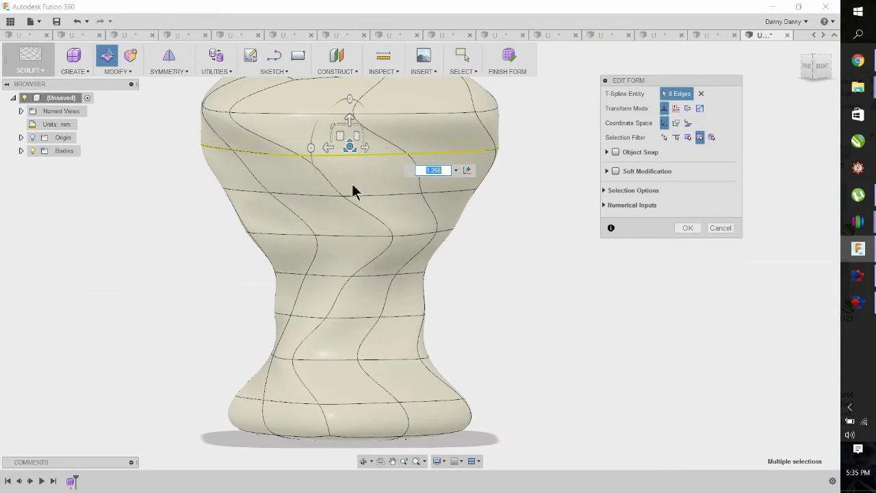
double_click(417, 237)
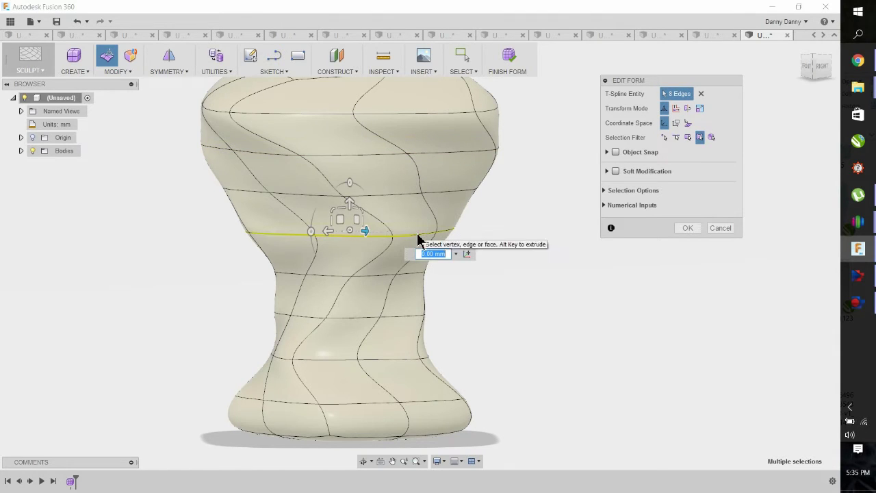
mouse_move(354, 233)
left_mouse_down()
mouse_move(342, 231)
mouse_move(356, 230)
left_mouse_up()
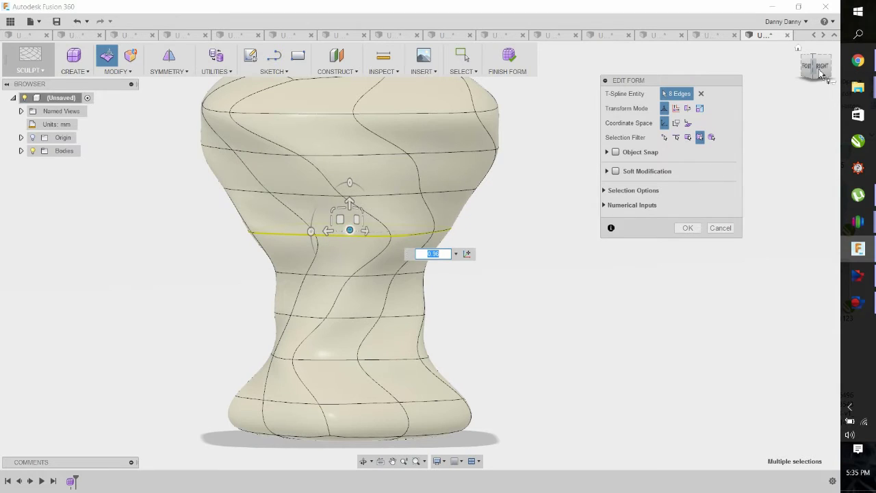
mouse_move(813, 74)
left_mouse_down()
mouse_move(824, 61)
mouse_move(812, 67)
left_mouse_up()
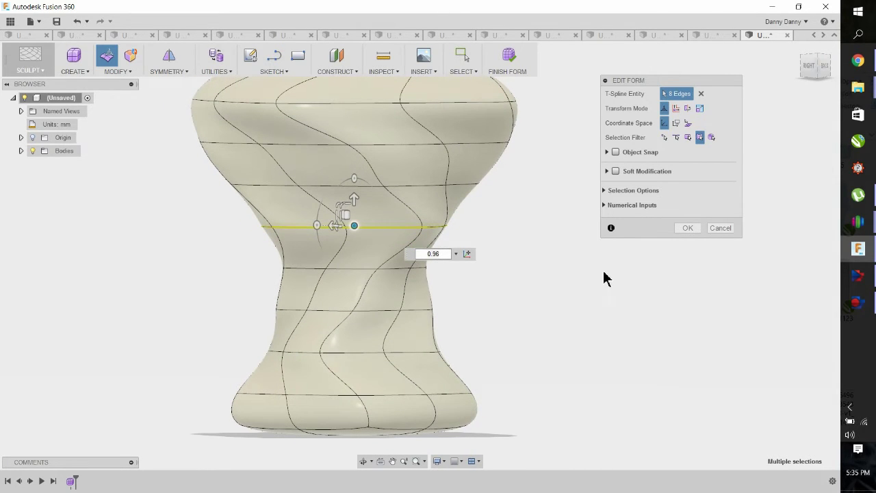
left_click(555, 293)
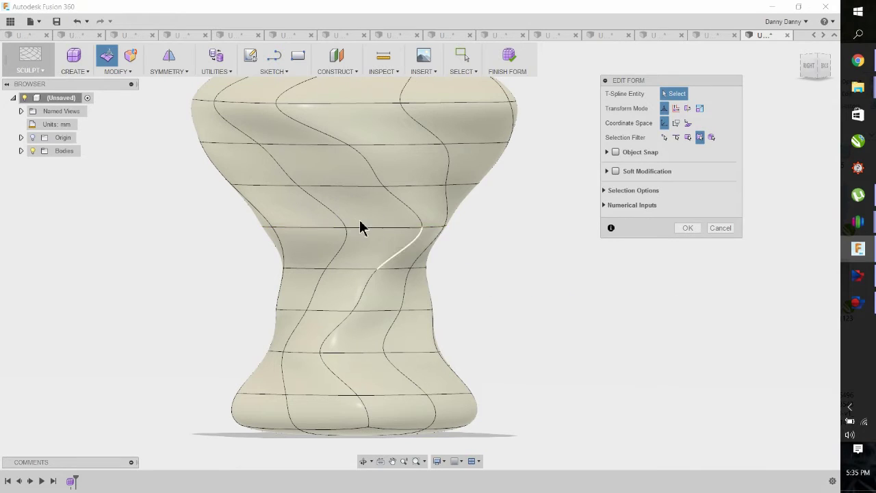
- Drag a single vertex near the base inward to dent the goblet's foot
scroll(358, 226, "down", 1)
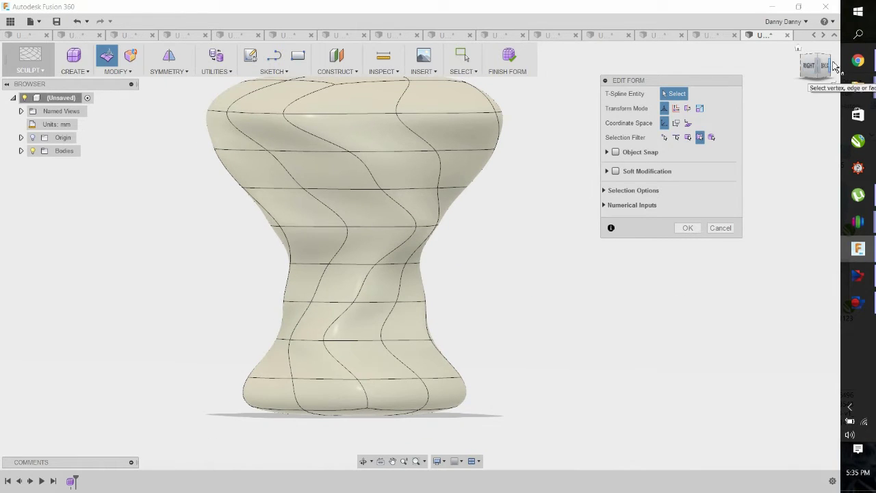
left_click_drag(827, 66, 804, 100)
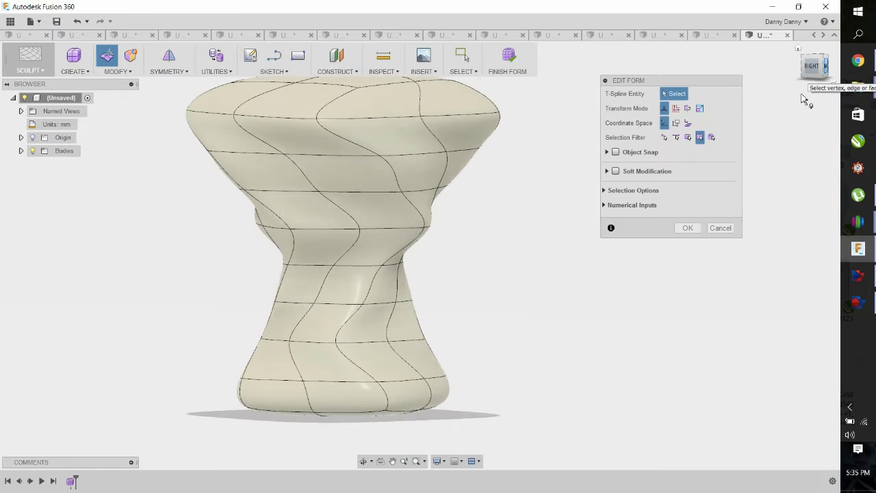
left_click(423, 379)
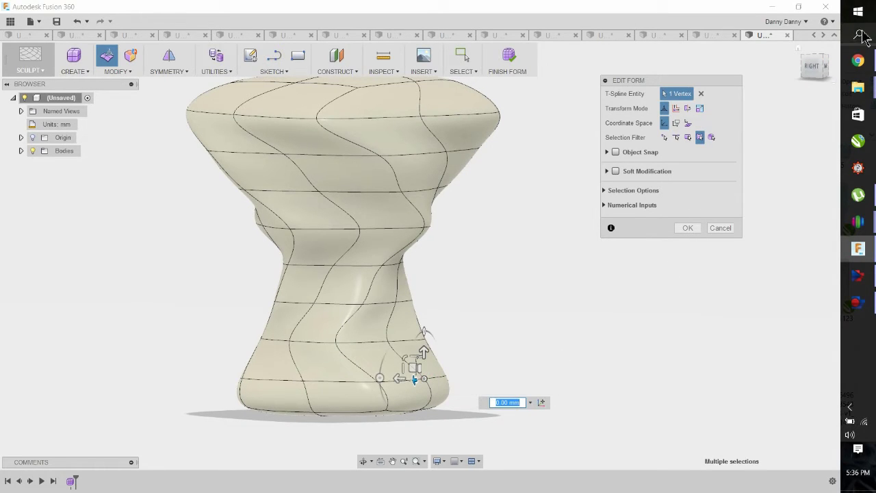
mouse_move(813, 68)
left_mouse_down()
mouse_move(788, 82)
mouse_move(853, 66)
mouse_move(819, 73)
left_mouse_up()
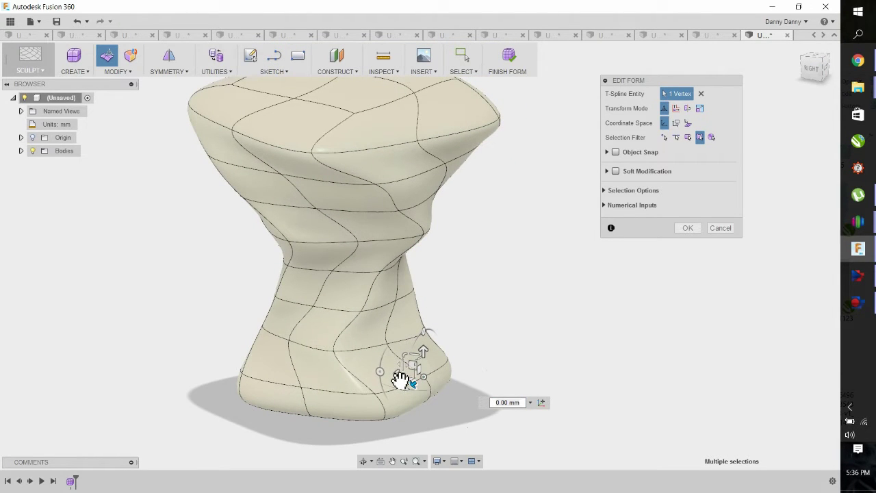
mouse_move(399, 378)
left_mouse_down()
mouse_move(490, 389)
mouse_move(367, 379)
mouse_move(390, 381)
left_mouse_up()
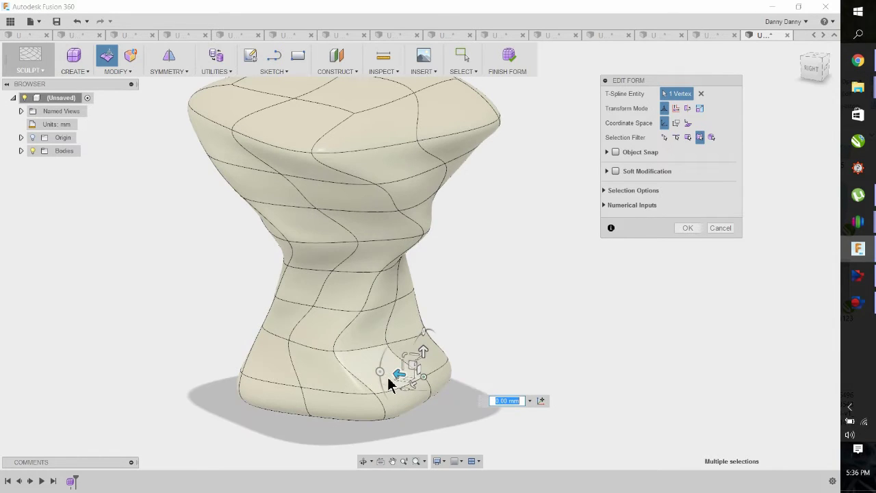
left_click(622, 344)
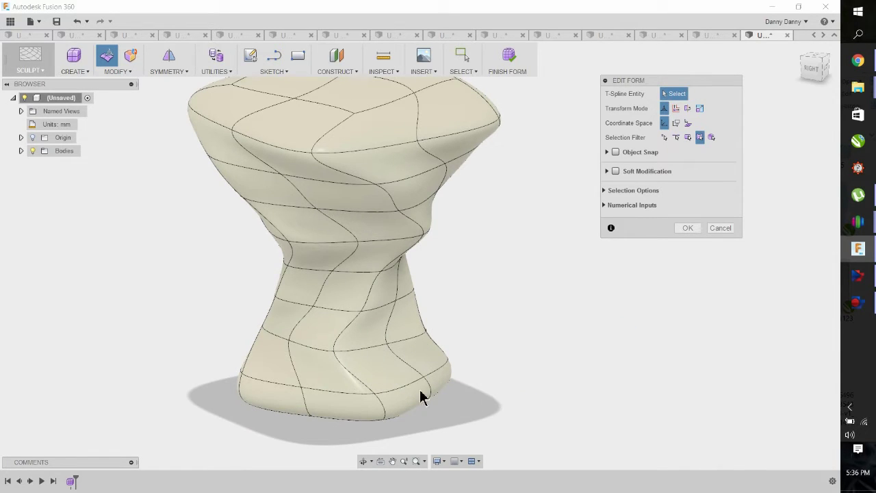
- Close Edit Form, check the goblet from several views, and finish the form
left_click(820, 78)
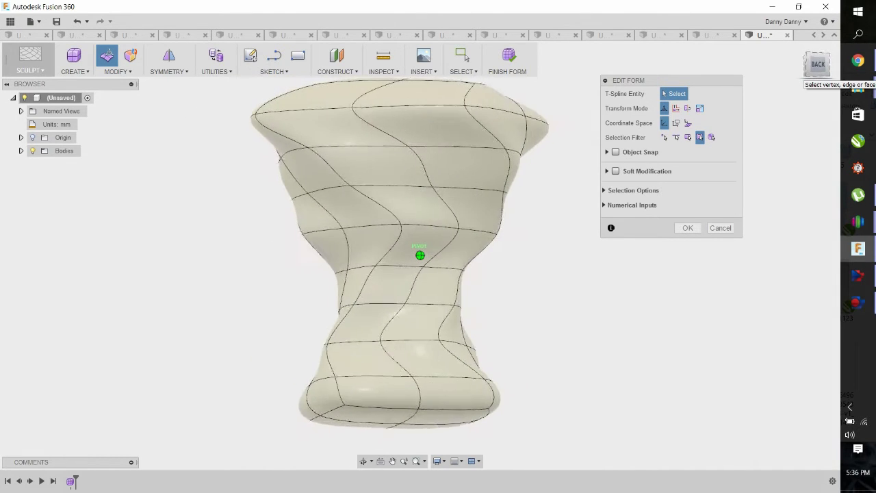
left_click_drag(820, 68, 840, 69)
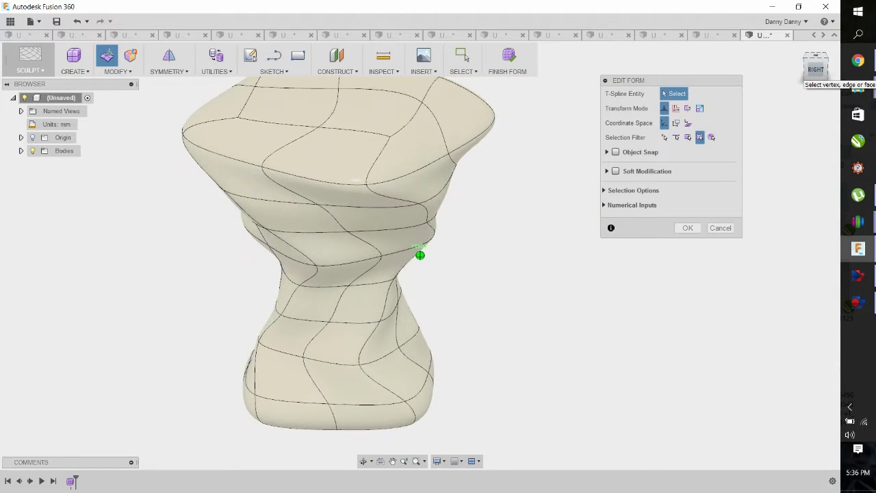
left_click(816, 74)
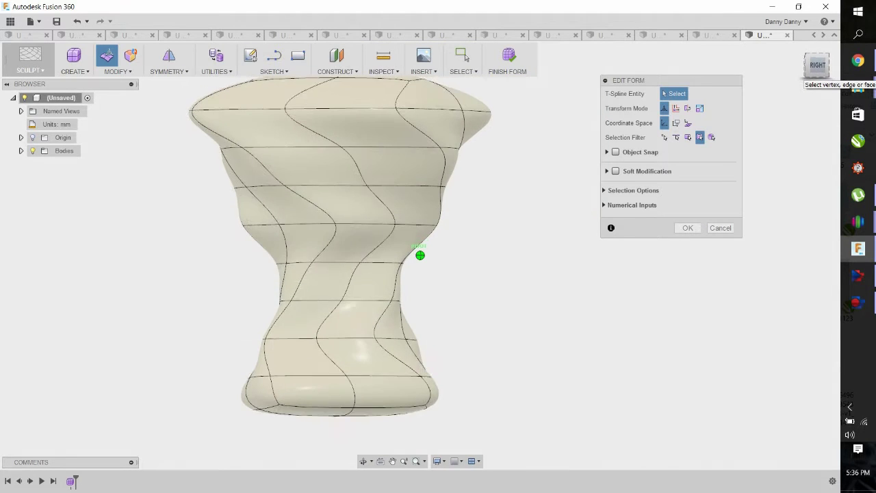
left_click(689, 229)
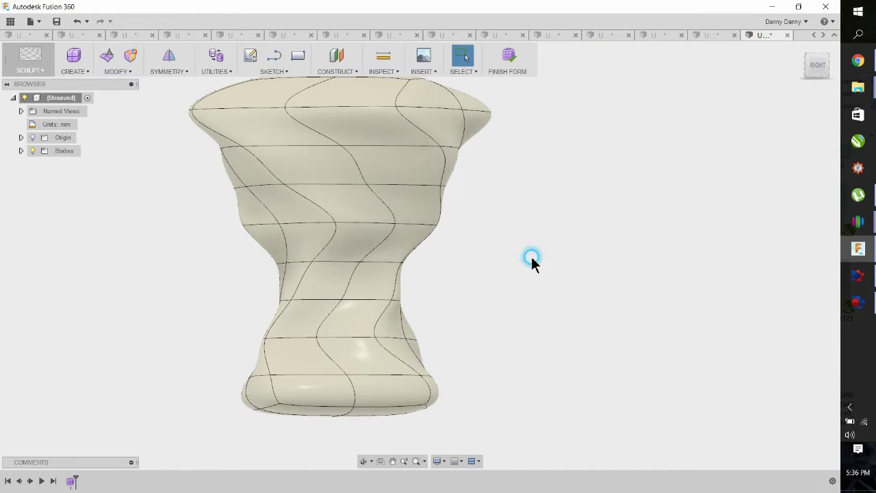
scroll(524, 243, "down", 2)
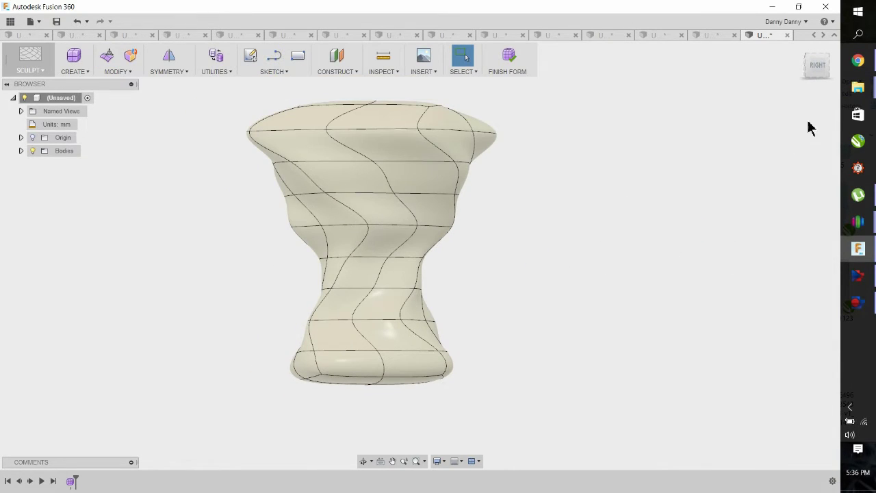
left_click_drag(816, 66, 836, 79)
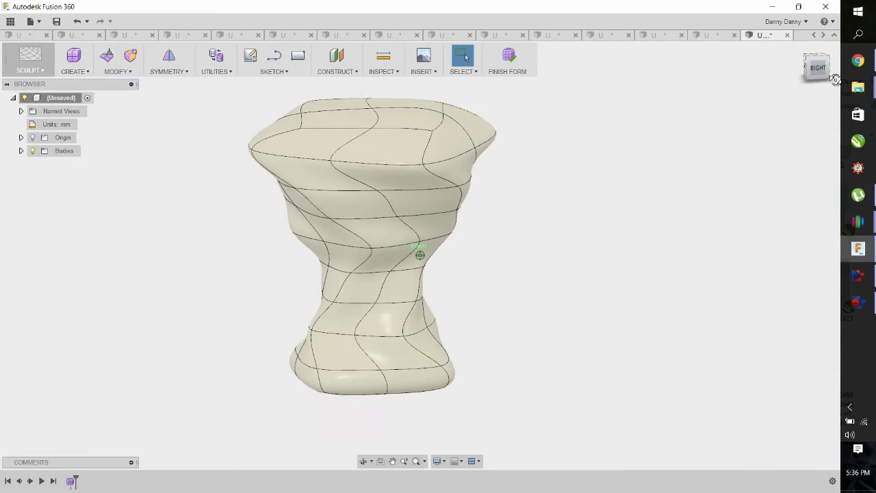
left_click(819, 68)
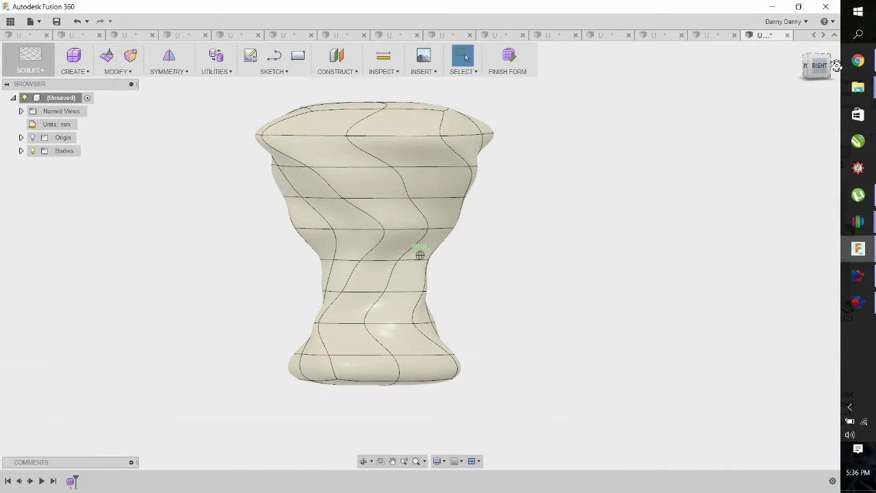
left_click(509, 63)
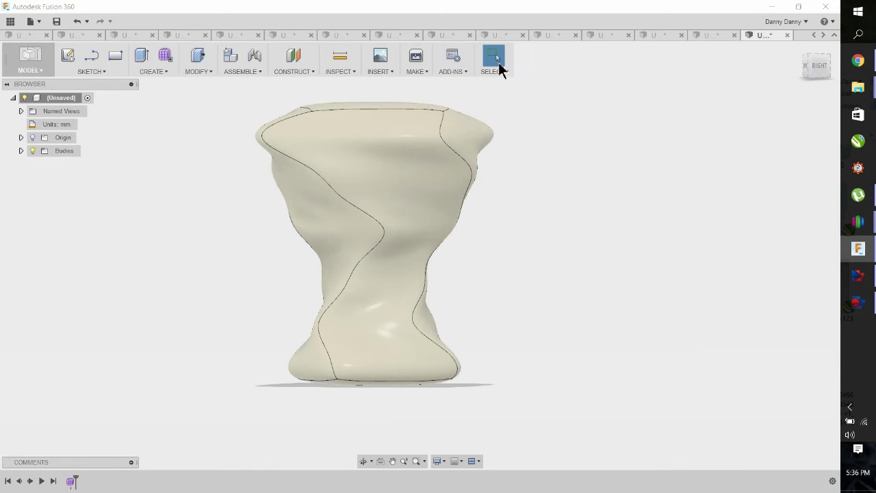
- Sketch a 237.234 × 40.338 mm two-point rectangle over the vase's top rim on the side plane
left_click(91, 65)
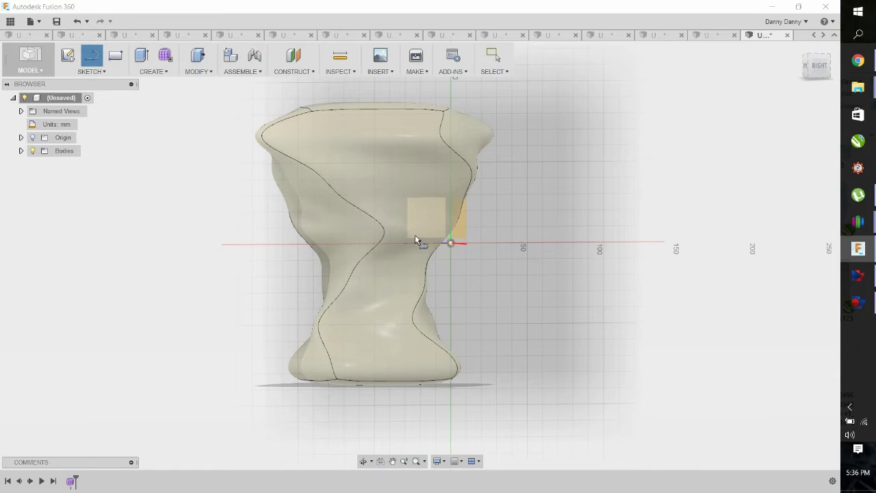
left_click(417, 223)
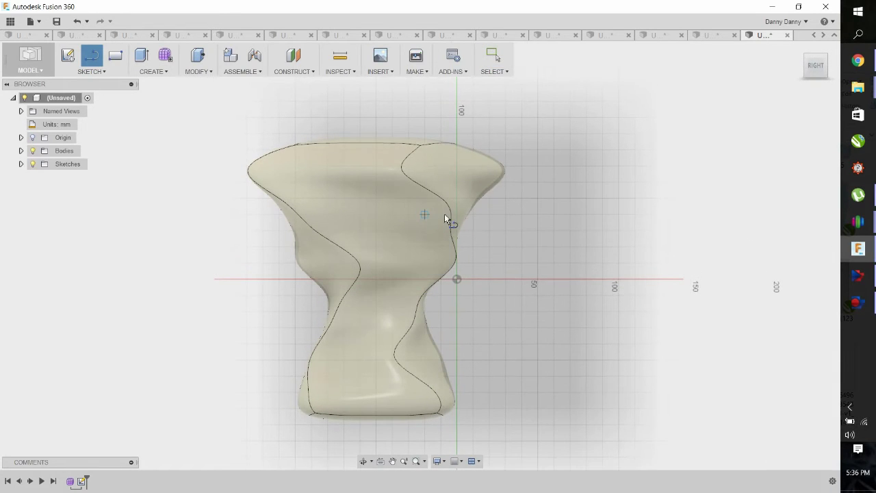
left_click(104, 72)
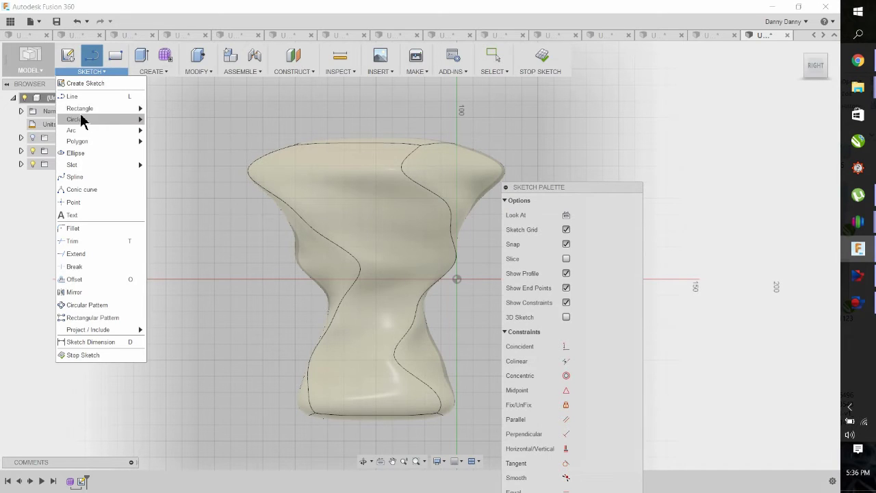
mouse_move(81, 110)
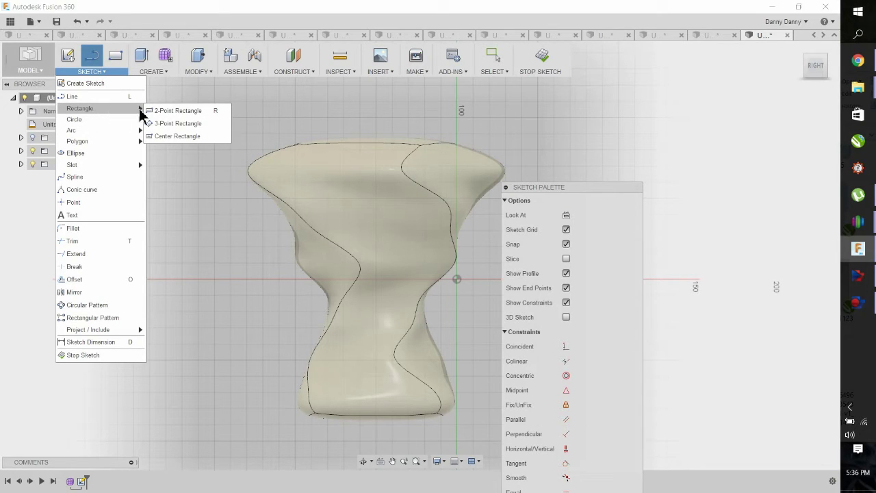
left_click(171, 110)
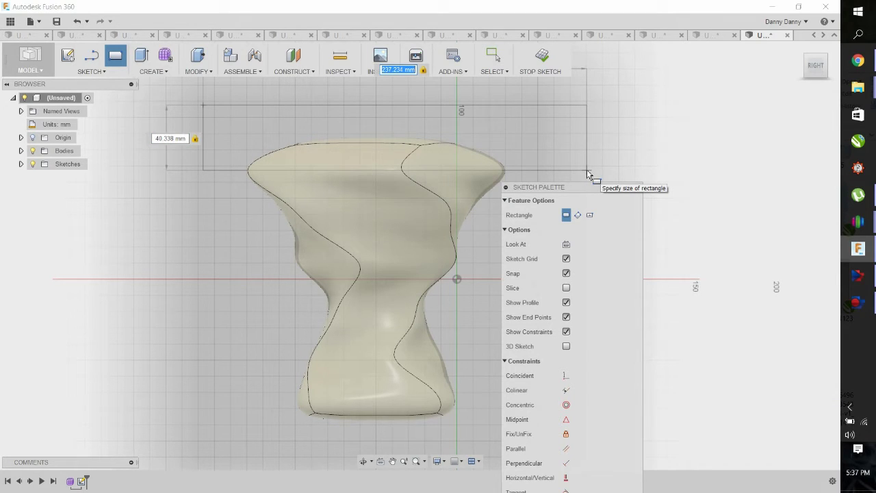
left_click(587, 174)
key("Escape")
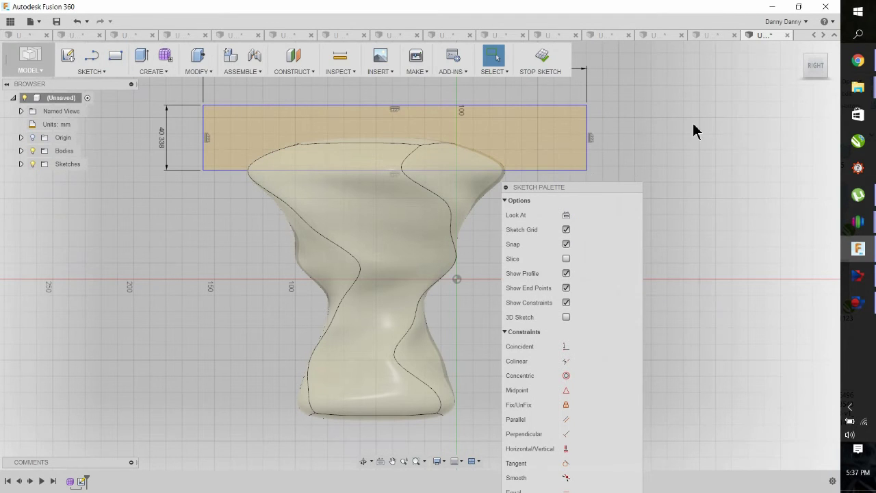
left_click(821, 71)
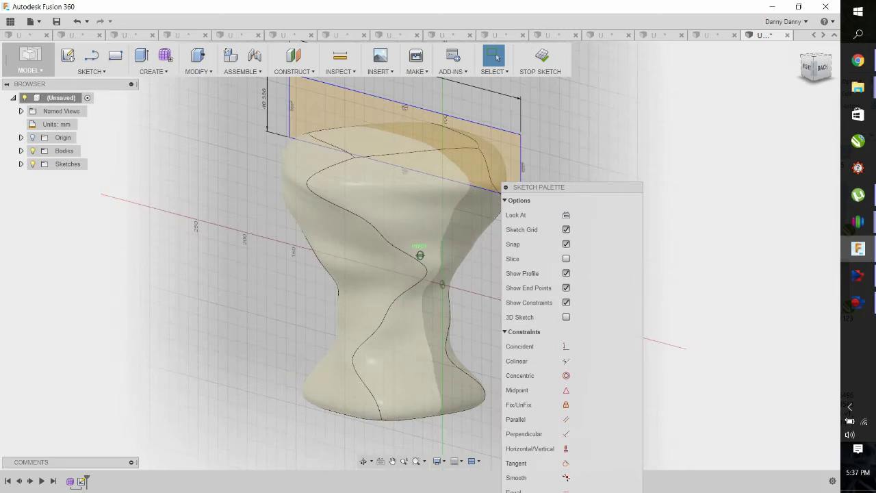
left_click(540, 69)
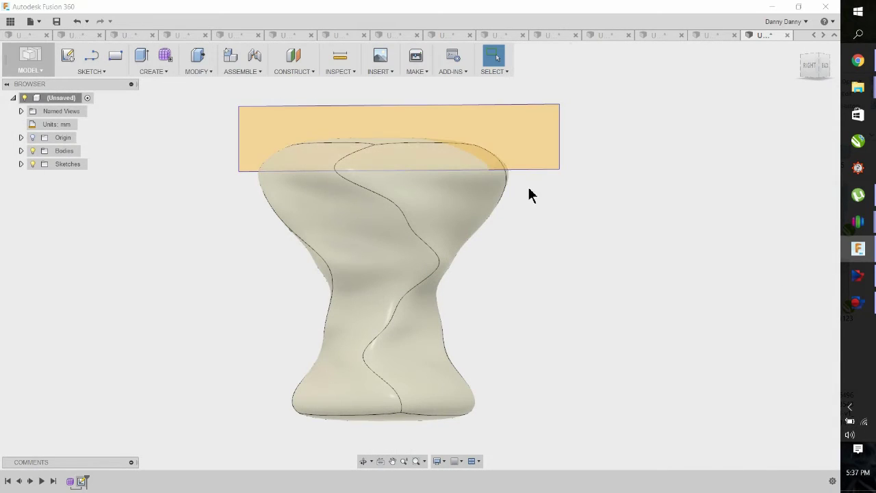
- Press Pull the rectangle as a two-sided cut, extending one side 110 mm through the top
left_click(520, 134)
right_click(521, 134)
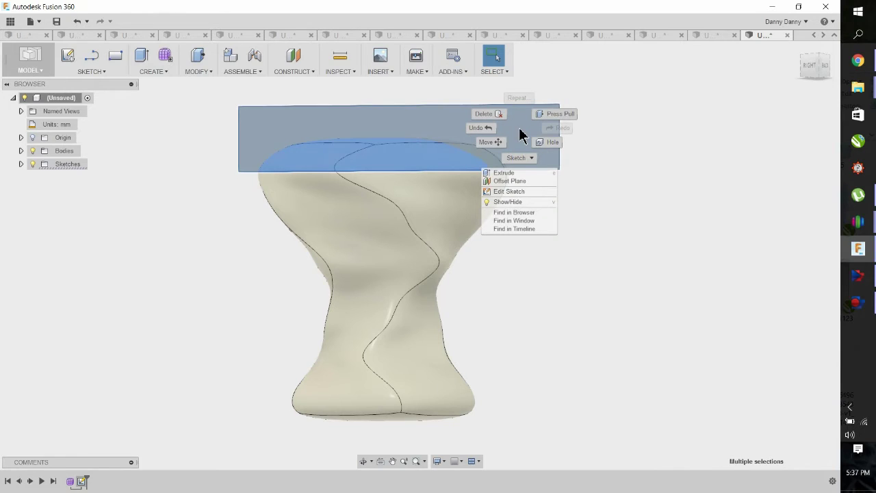
left_click(558, 113)
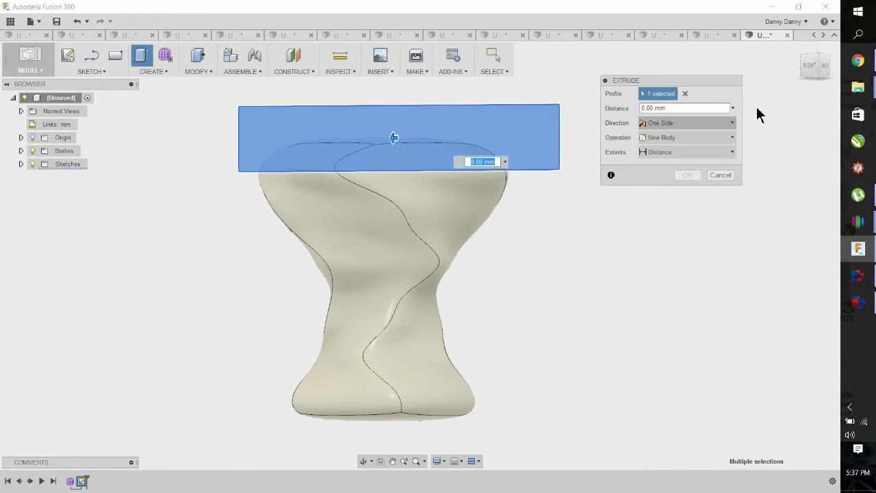
left_click(815, 65)
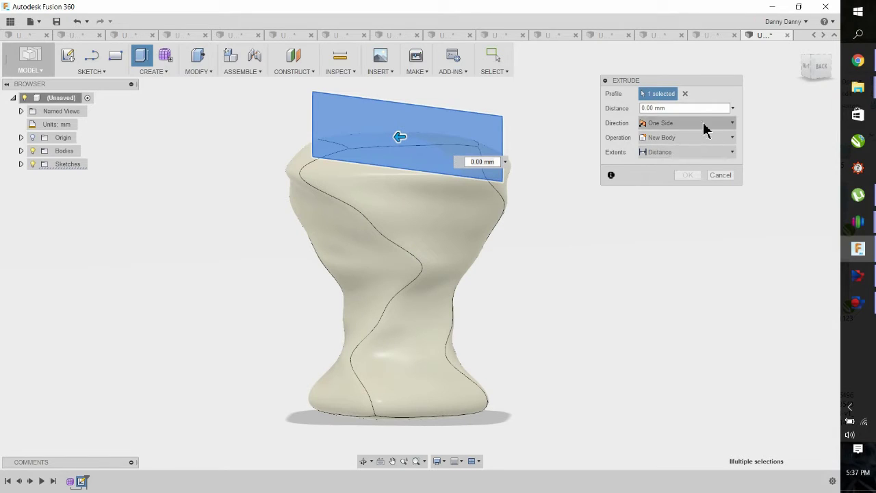
left_click(732, 123)
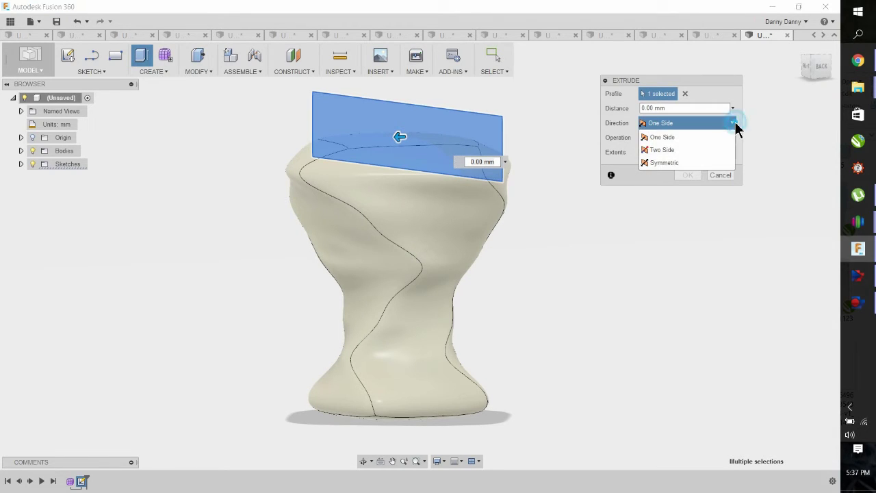
left_click(663, 150)
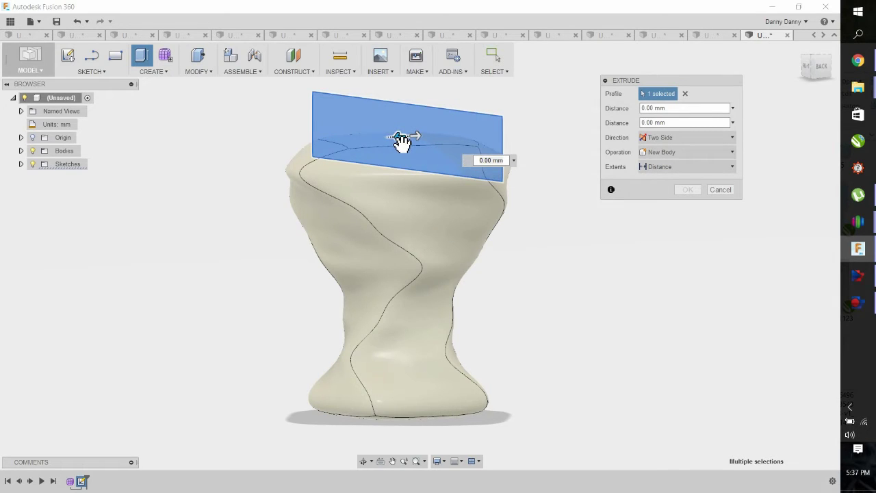
left_click_drag(280, 163, 236, 165)
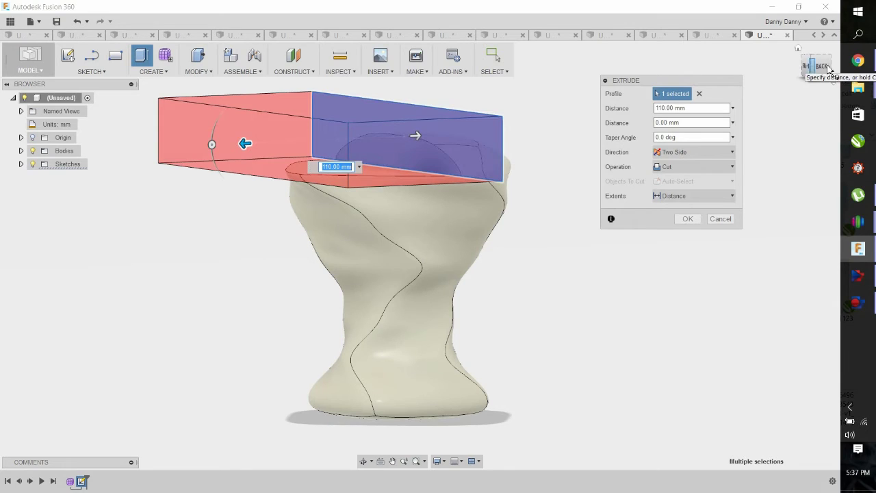
- Extend the other side across the vase and apply the cut to flatten the rim
left_click(807, 65)
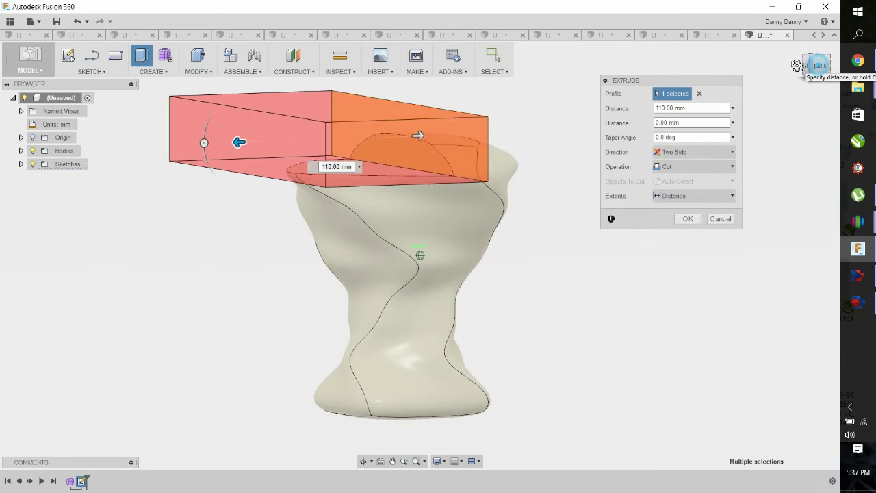
left_click(432, 135)
left_click_drag(500, 148, 577, 167)
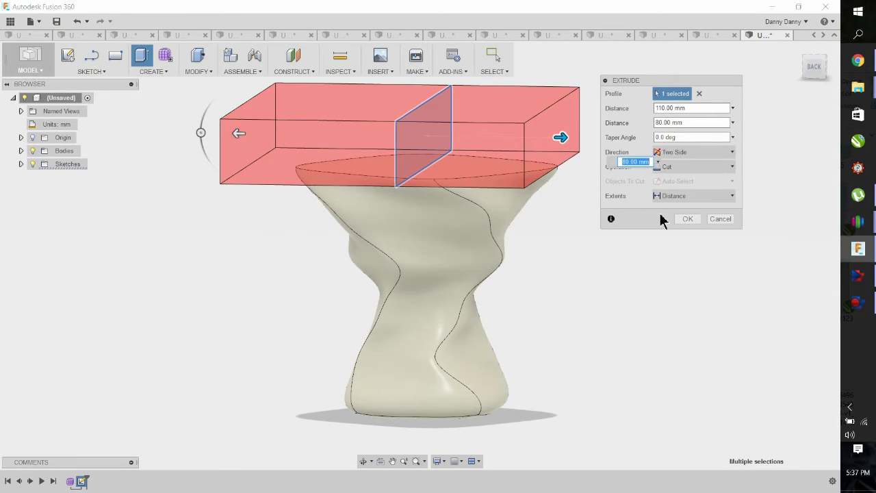
left_click(696, 217)
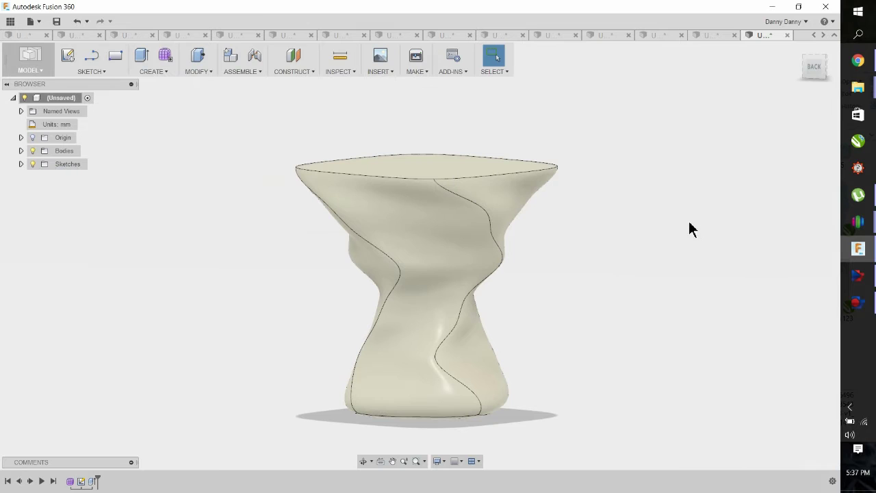
mouse_move(815, 75)
left_mouse_down()
mouse_move(823, 85)
mouse_move(799, 74)
left_mouse_up()
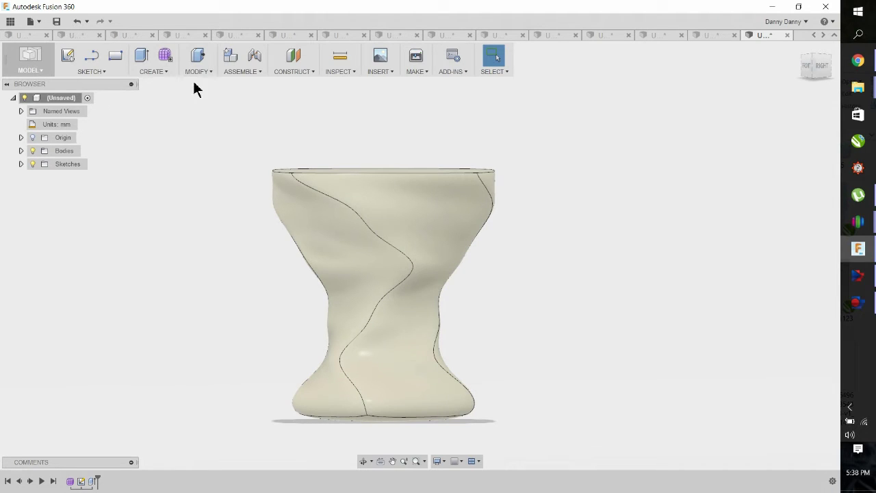
- Export the vase body via 3D Print to Simplify3D as a 14312-triangle mesh
left_click(41, 23)
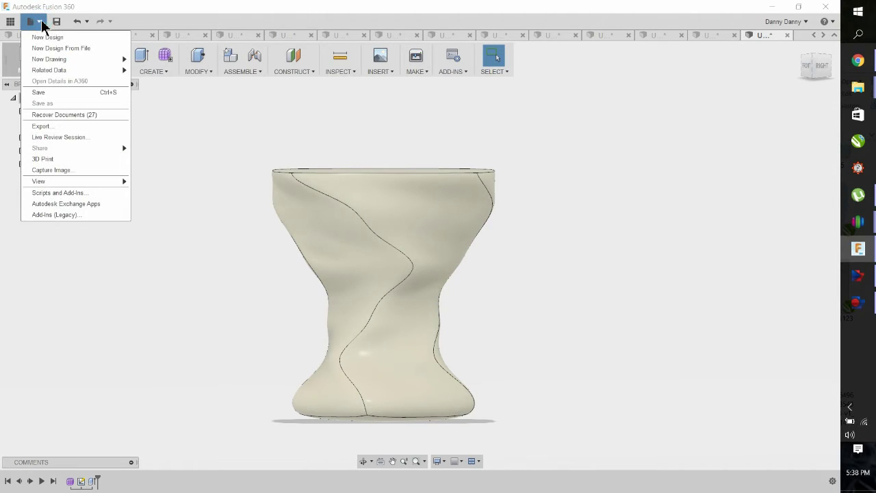
left_click(46, 163)
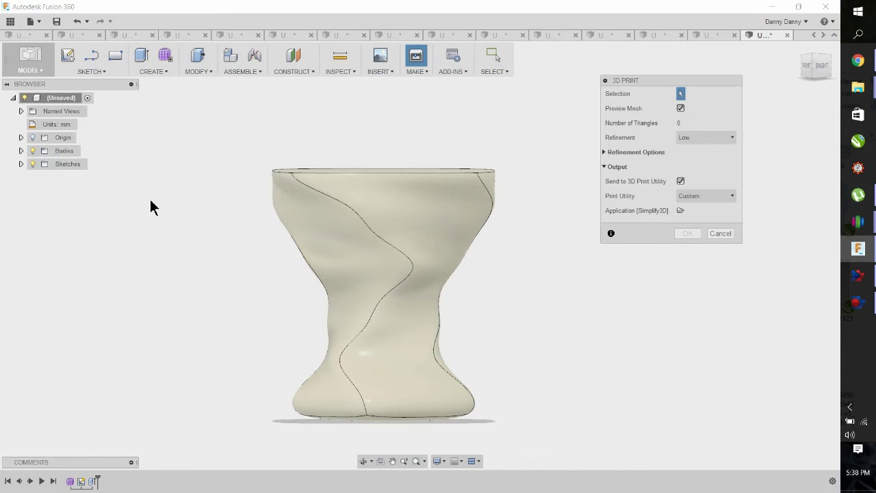
left_click(336, 229)
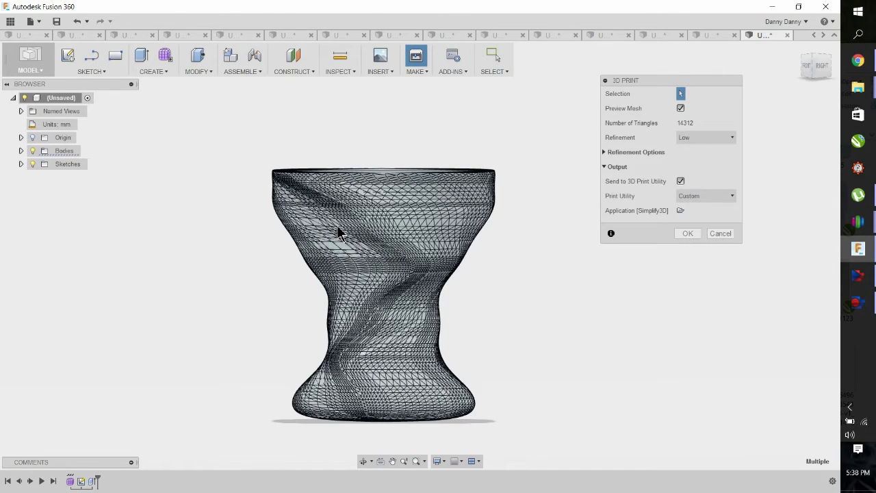
left_click(504, 255)
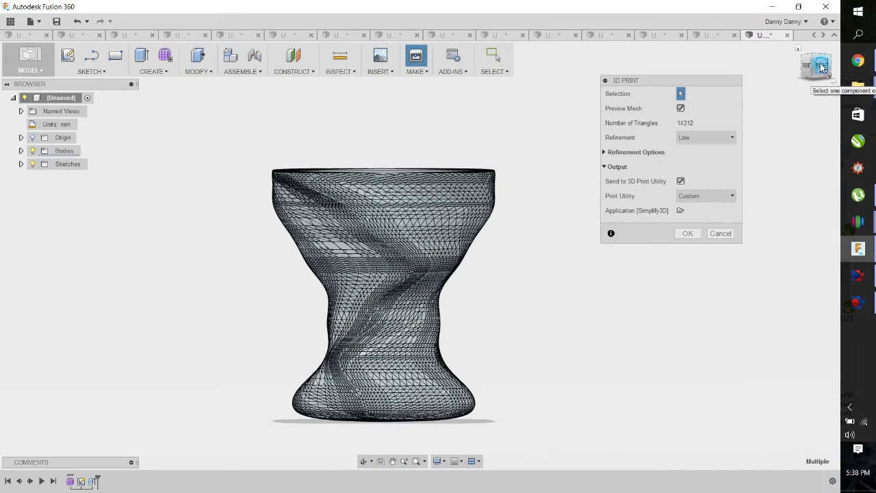
left_click_drag(822, 66, 810, 72)
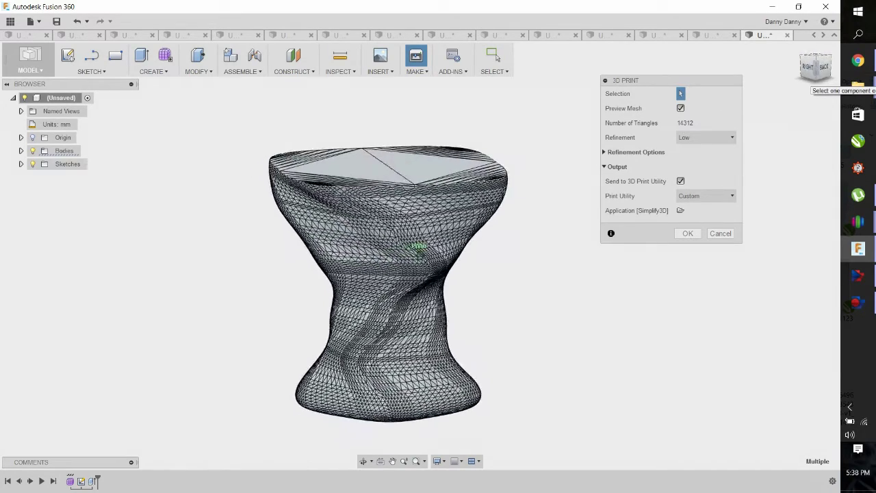
left_click(689, 235)
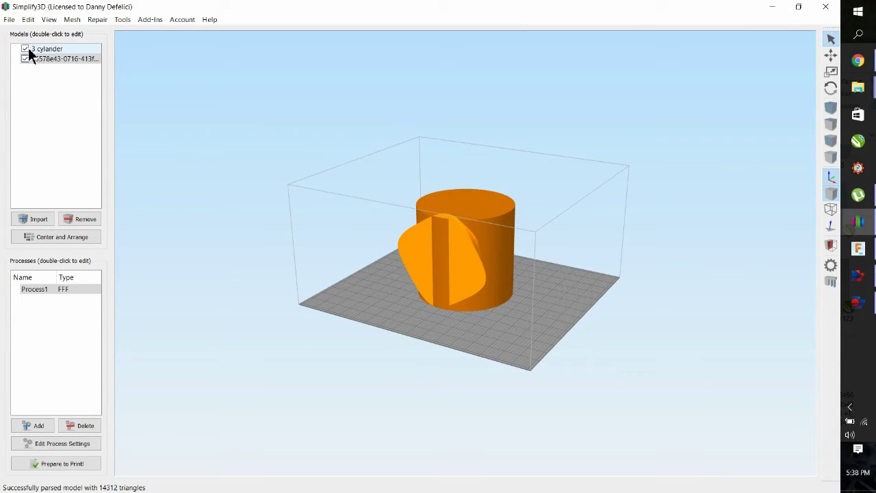
- Delete the leftover cylinder, rotate the vase 270° about X, and centre it on the bed
left_click(36, 50)
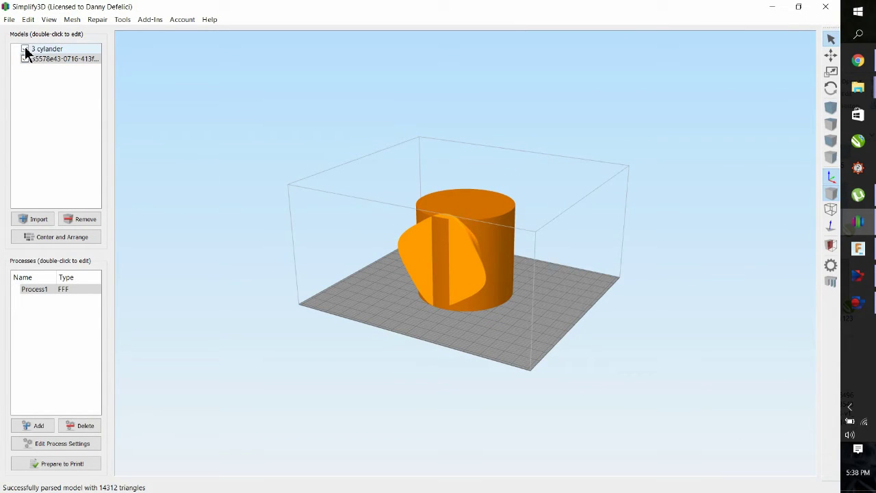
left_click(82, 220)
double_click(463, 254)
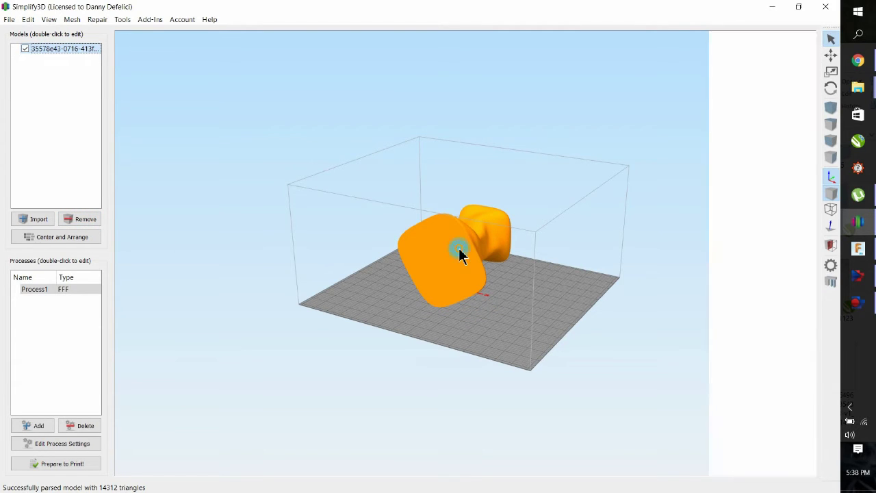
left_click_drag(763, 250, 719, 252)
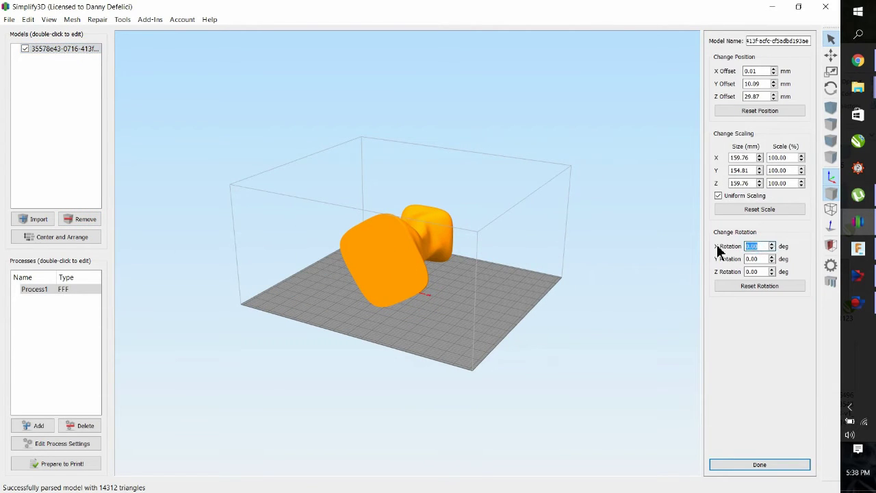
key("Return")
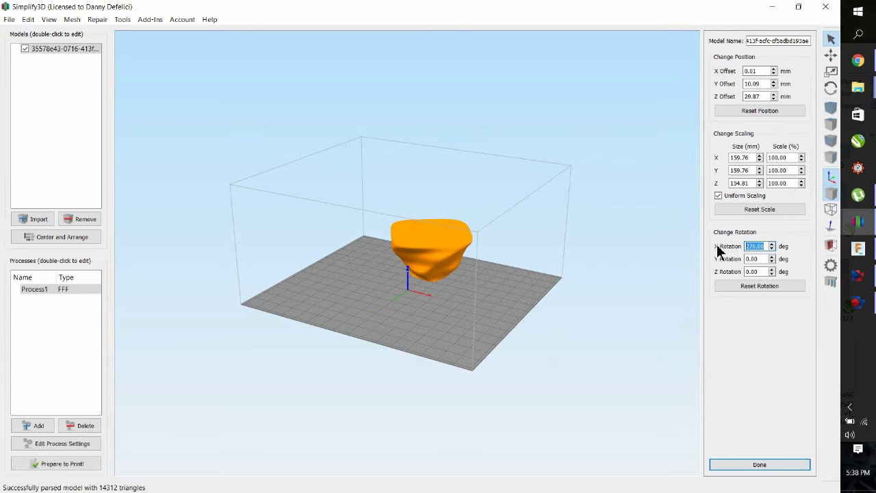
left_click(77, 238)
key("ctrl+4")
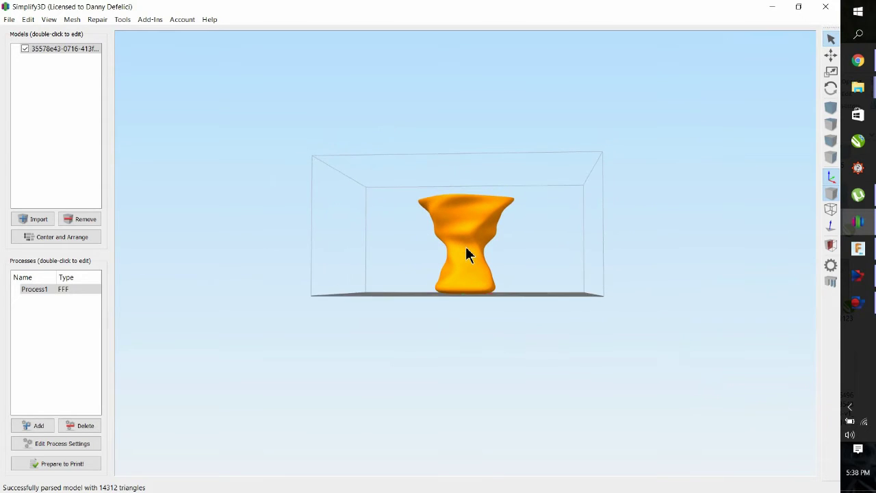
- Adjust the vase's Z Offset from 98.27 to 100.27 mm using the spinner arrows
scroll(466, 257, "up", 3)
scroll(468, 272, "up", 3)
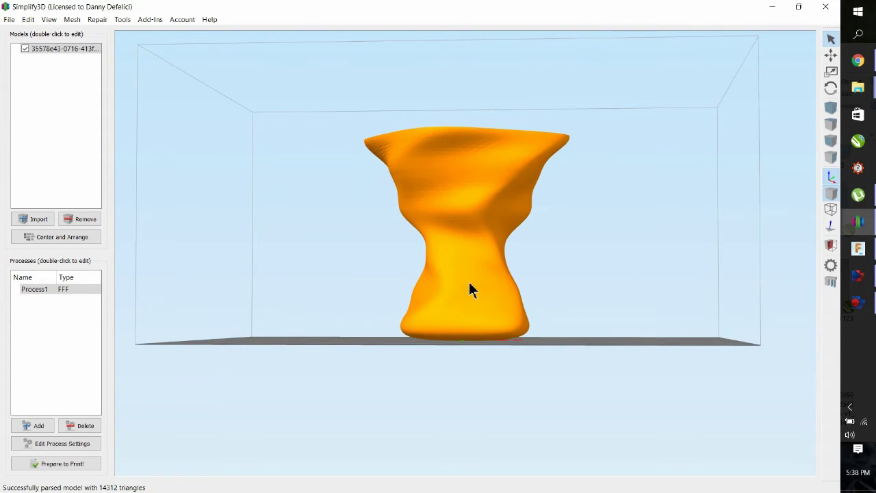
double_click(469, 281)
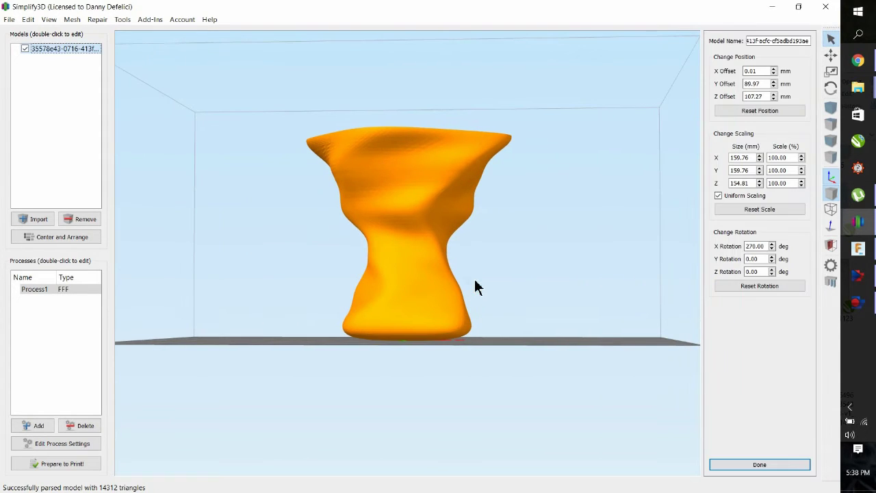
left_click(772, 98)
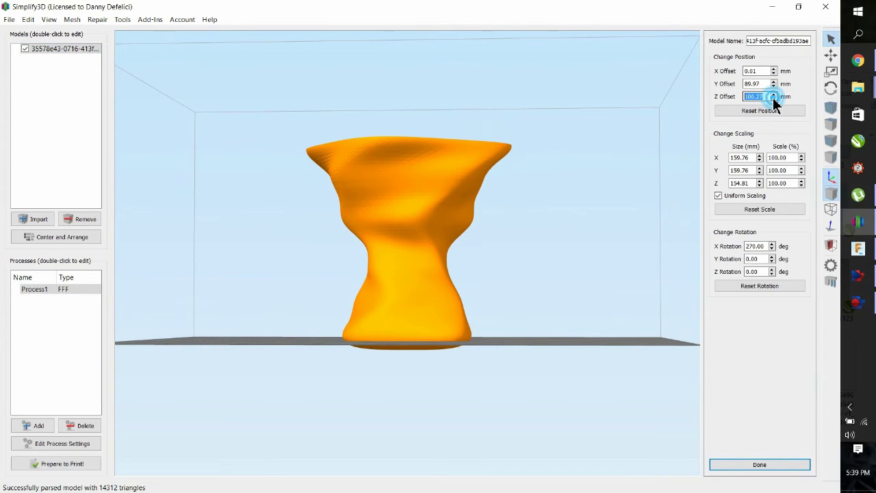
left_click(773, 98)
left_click(773, 99)
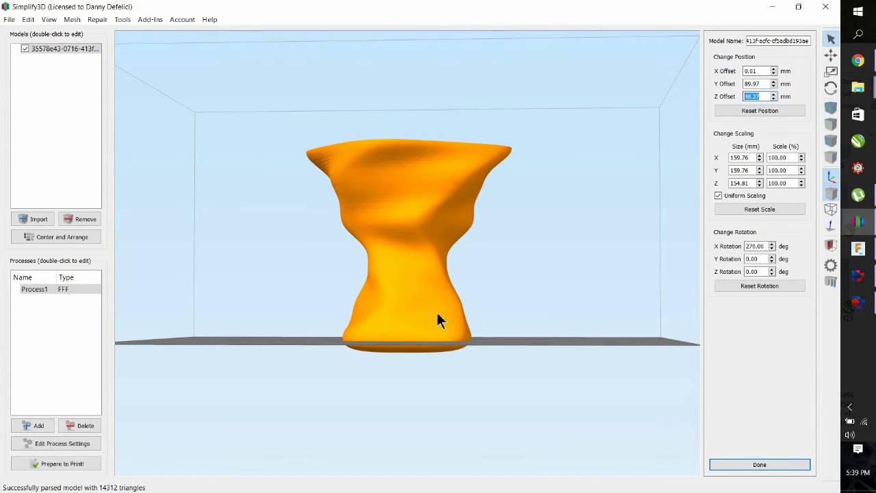
scroll(375, 406, "up", 3)
left_click_drag(379, 406, 449, 387)
left_click(775, 94)
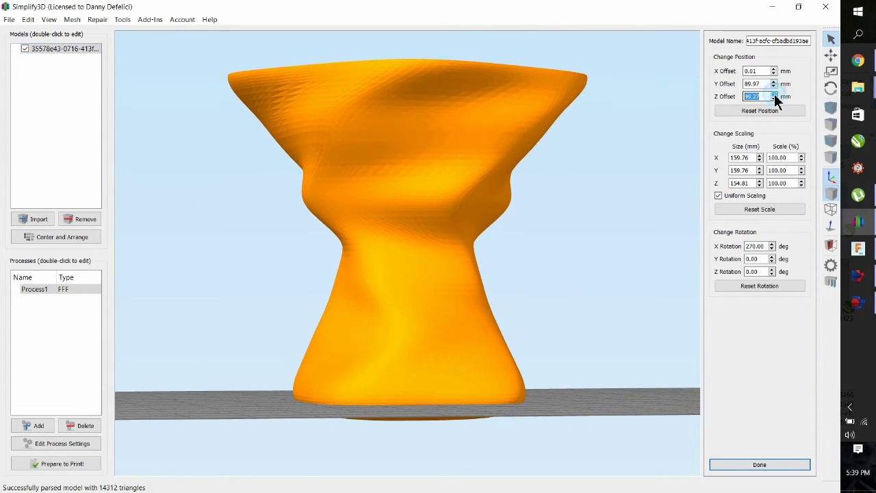
left_click(774, 93)
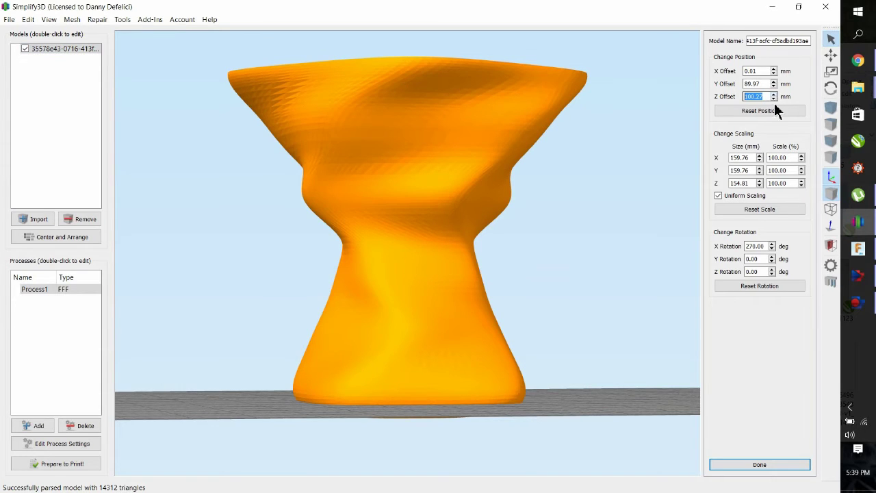
left_click_drag(532, 216, 614, 240)
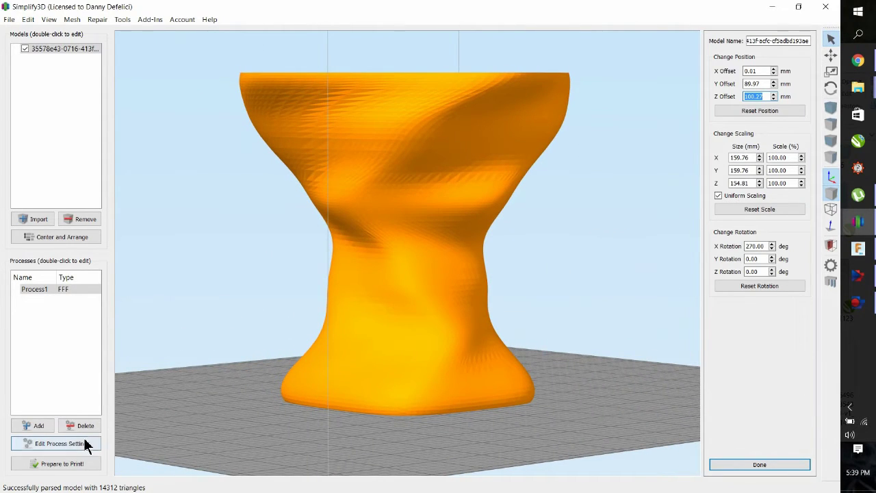
- Set Process1's Primary Layer Height to 1.2 mm and review the bottom and first-layer fields
left_click(54, 444)
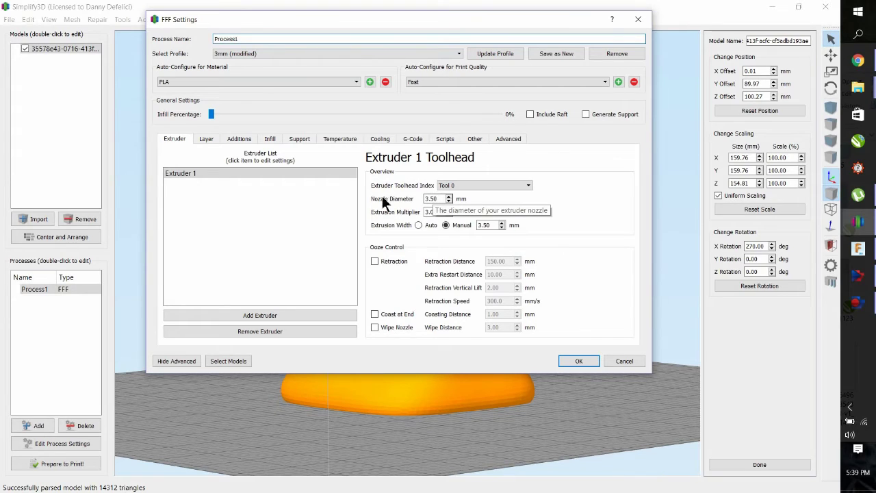
left_click(206, 140)
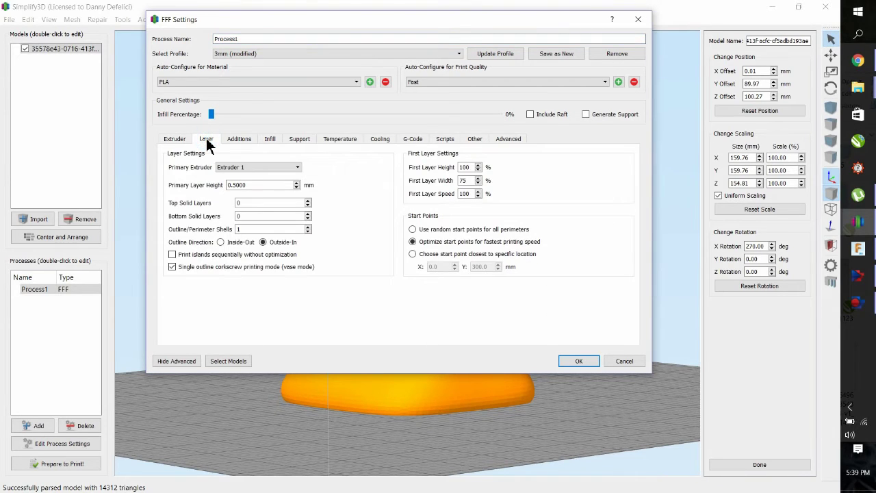
double_click(252, 184)
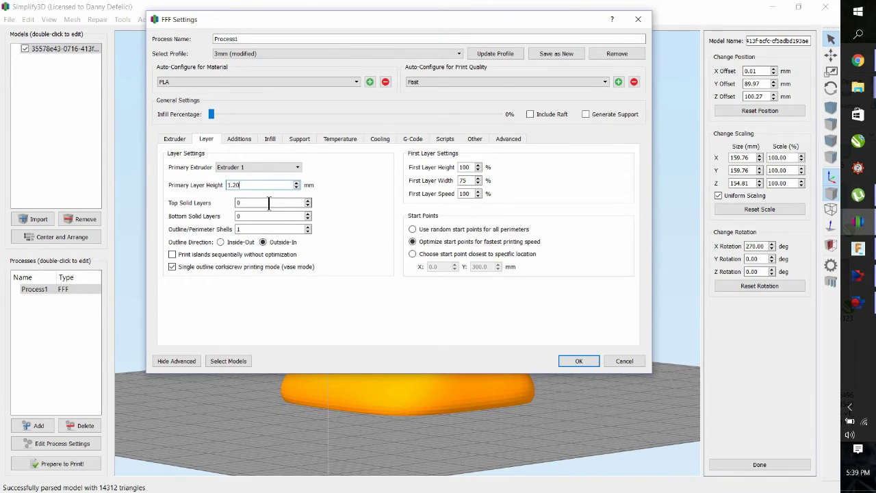
left_click(309, 216)
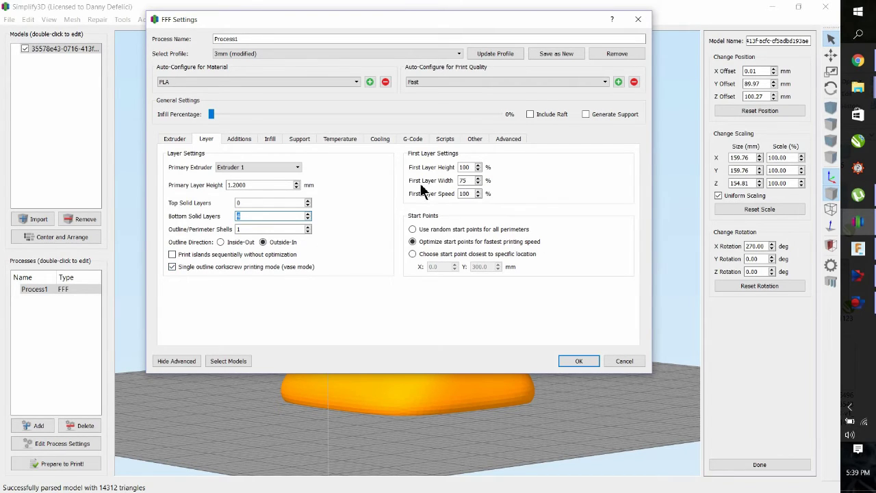
double_click(470, 180)
left_click(239, 138)
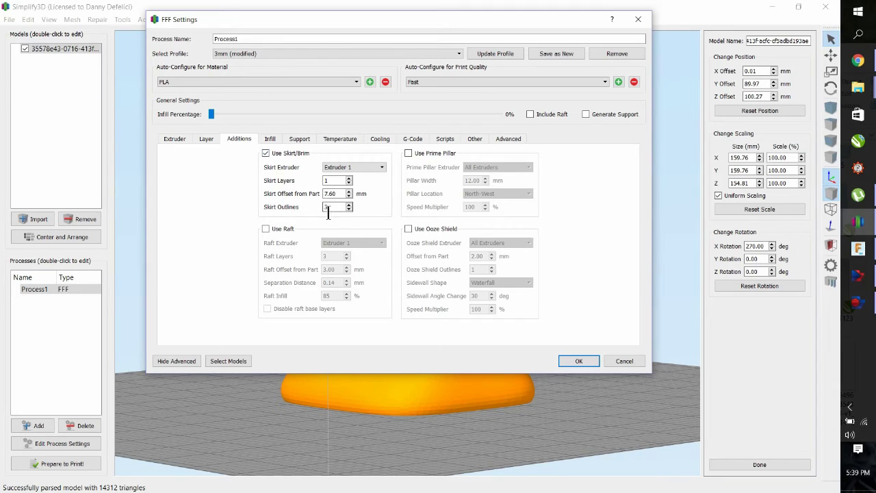
- Review the Infill, Support, G-Code and starting/ending script settings
left_click(270, 139)
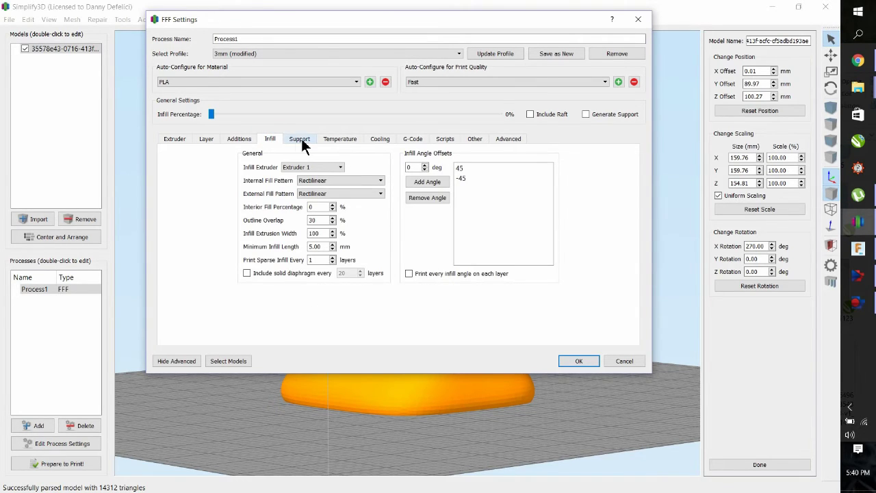
left_click(301, 139)
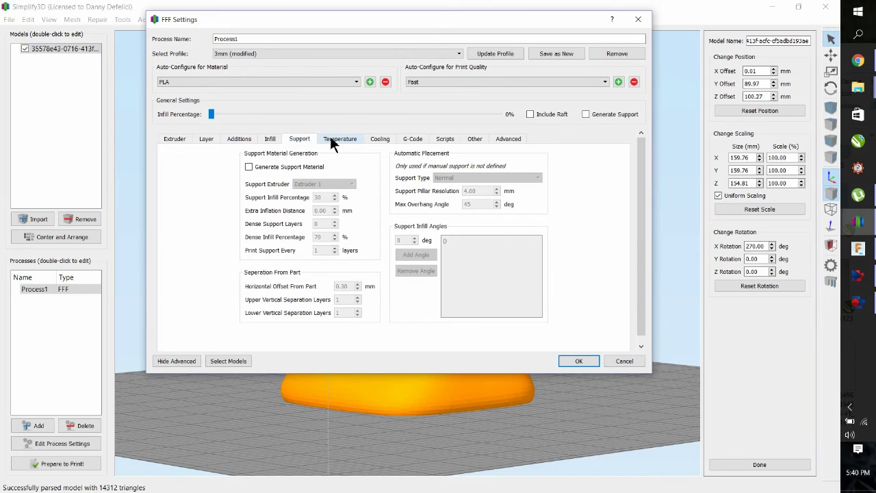
left_click(413, 141)
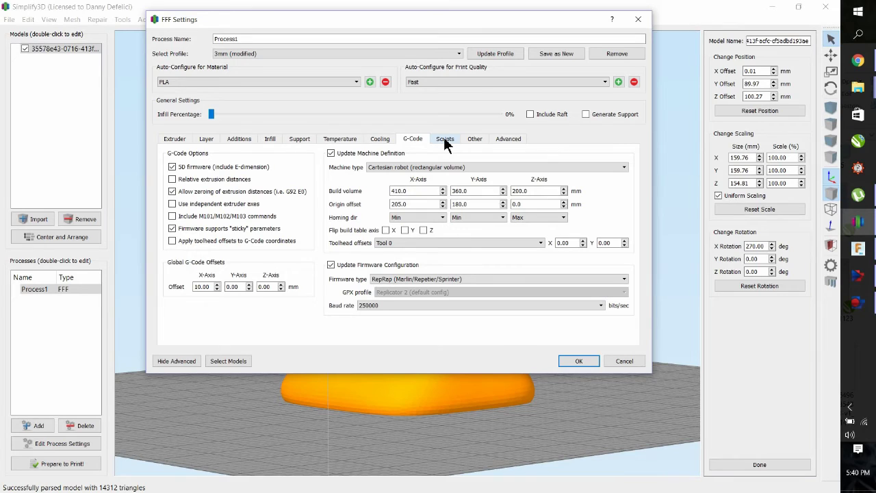
left_click(444, 140)
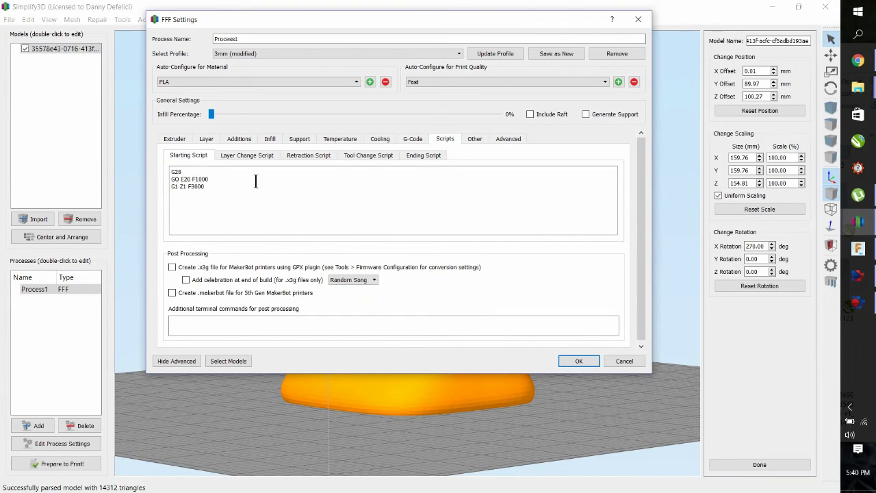
left_click(414, 156)
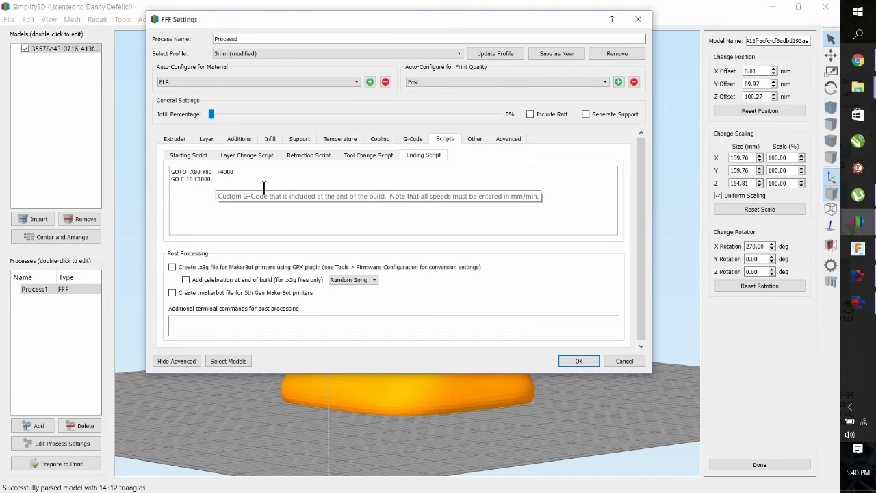
left_click(472, 137)
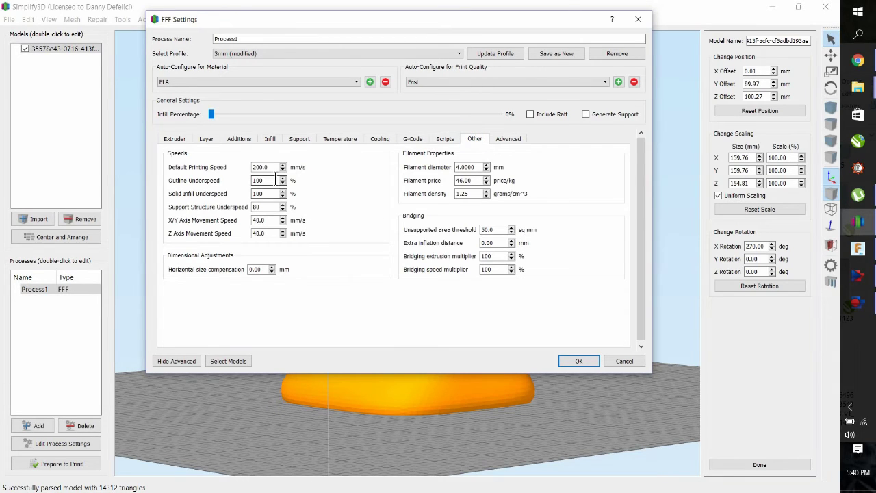
- Set Default Printing Speed to 55 mm/s, update the 3mm profile, and close the settings
left_click_drag(276, 170, 235, 175)
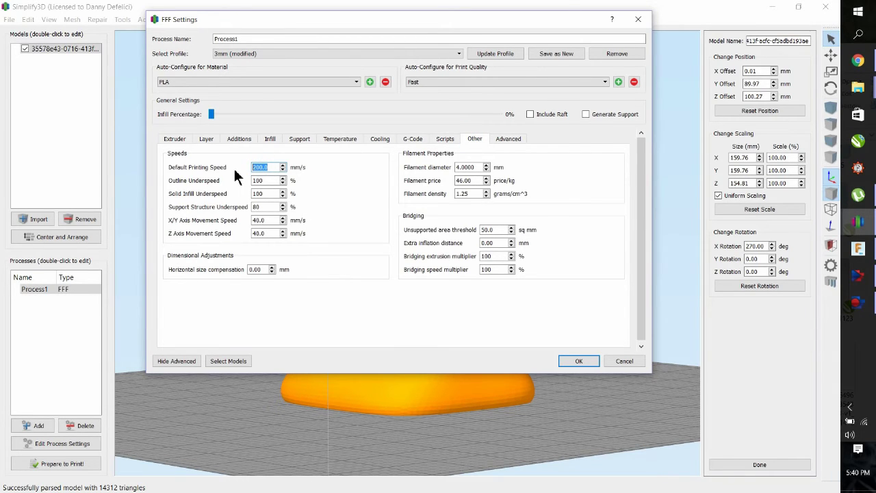
type("55")
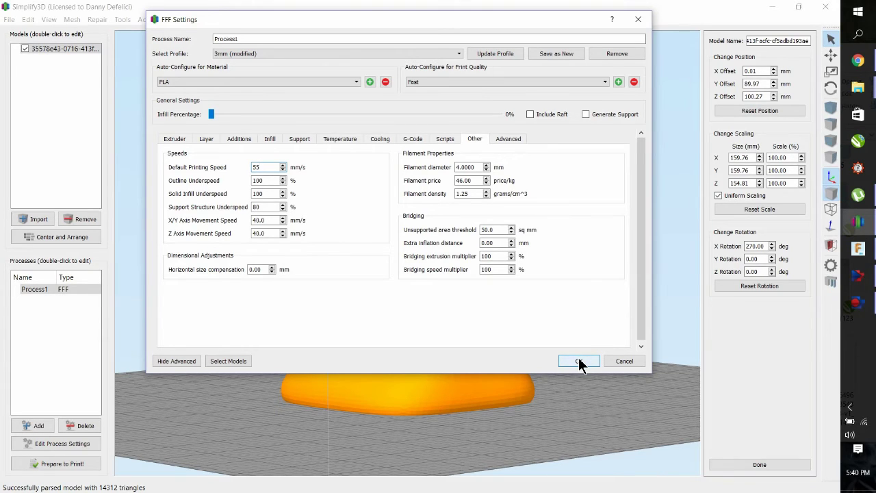
left_click(497, 52)
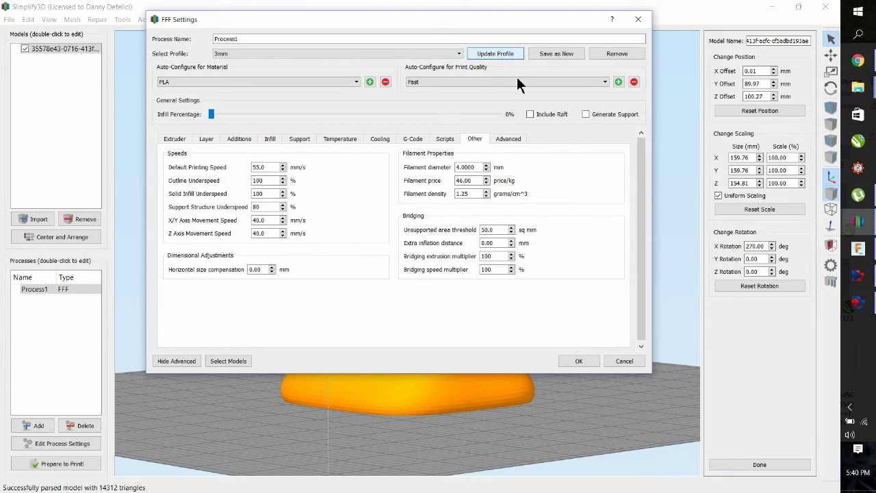
left_click(579, 362)
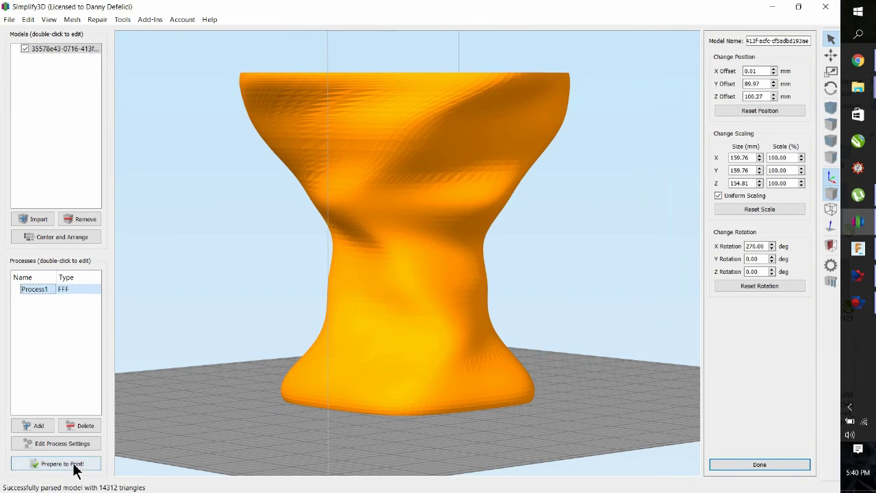
- Slice the vase and orbit its toolpath preview showing a 14-minute, 46187.1 mm build
left_click(74, 464)
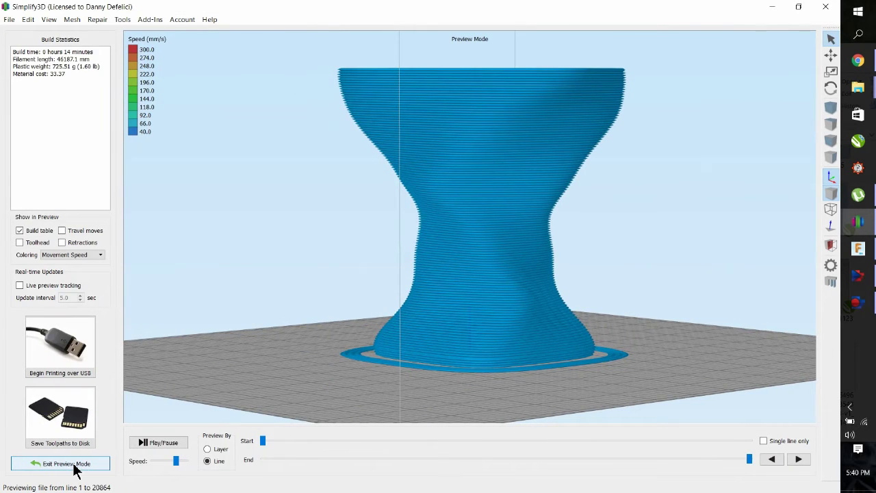
left_click_drag(532, 133, 317, 175)
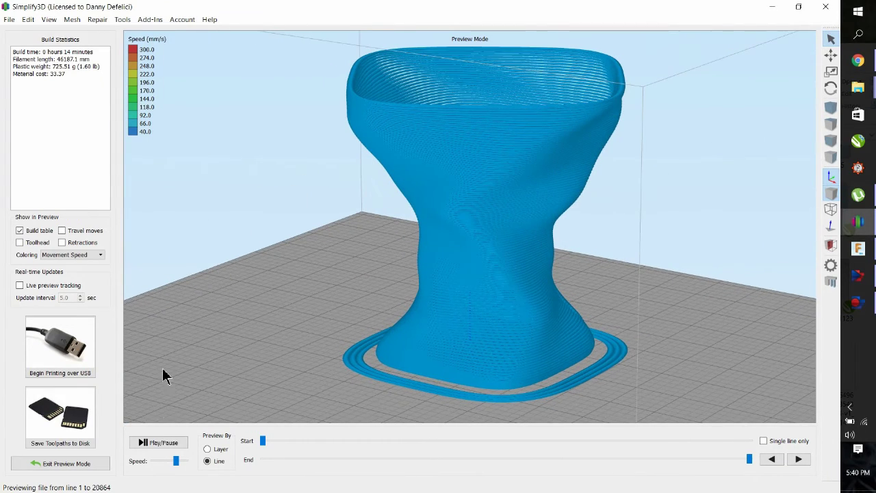